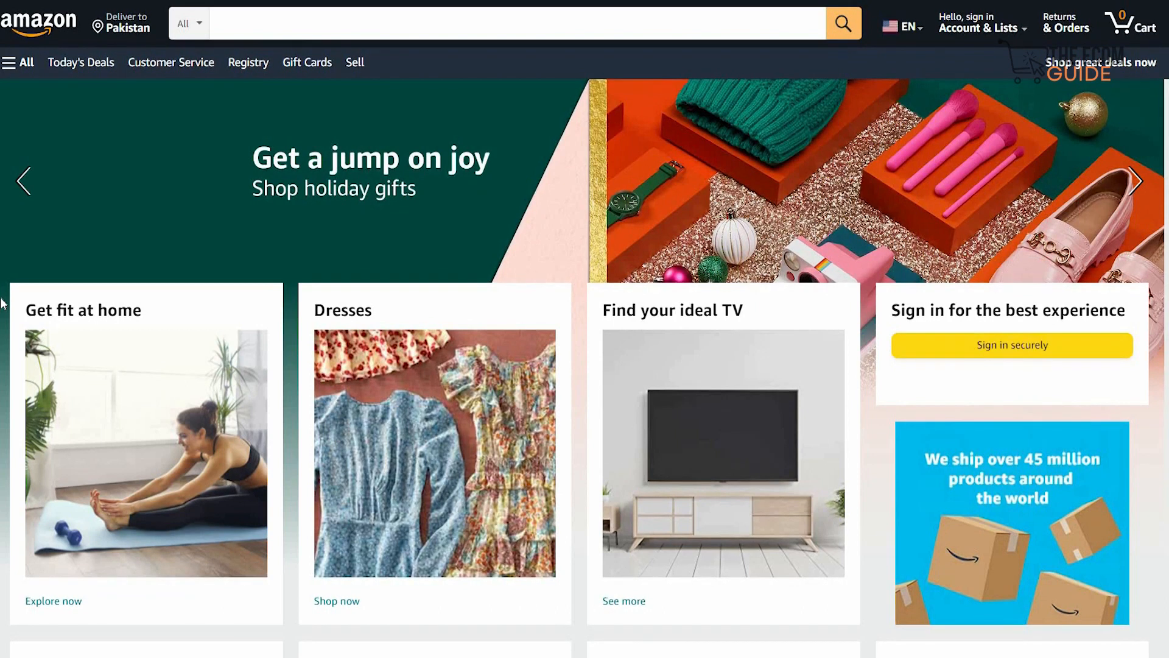
# Browse the homepage's product categories, top-seller rows and seasonal deals, including the Make your home smarter section
pyautogui.scroll(-2, 2, 302)
pyautogui.scroll(-3, 3, 302)
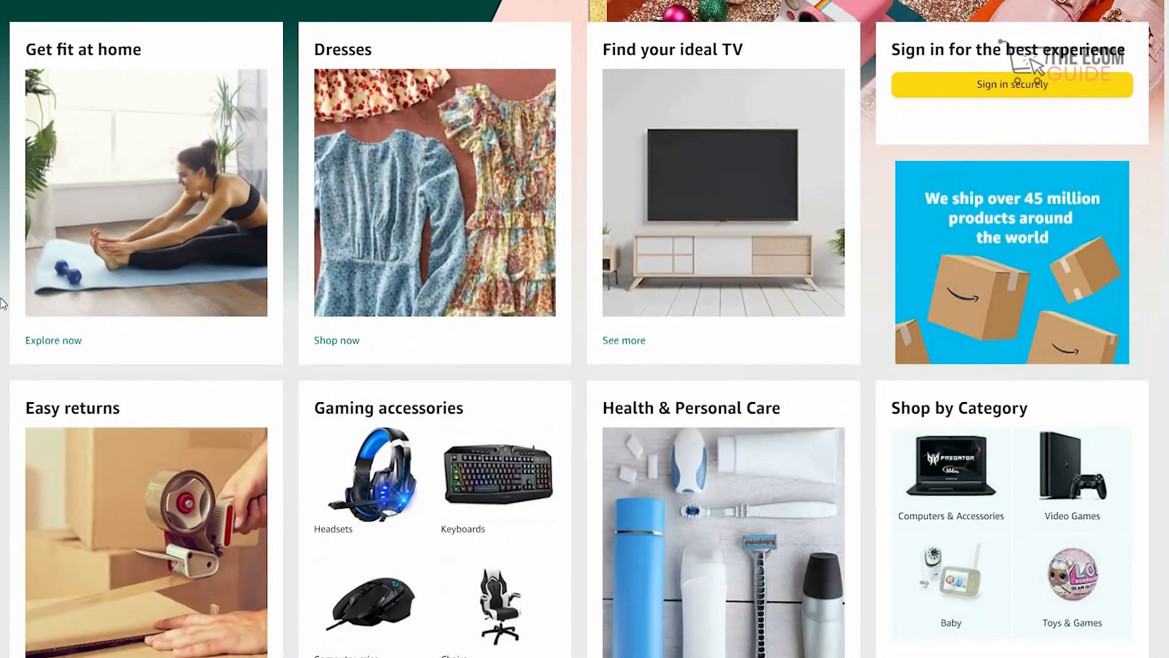
pyautogui.scroll(-3, 3, 303)
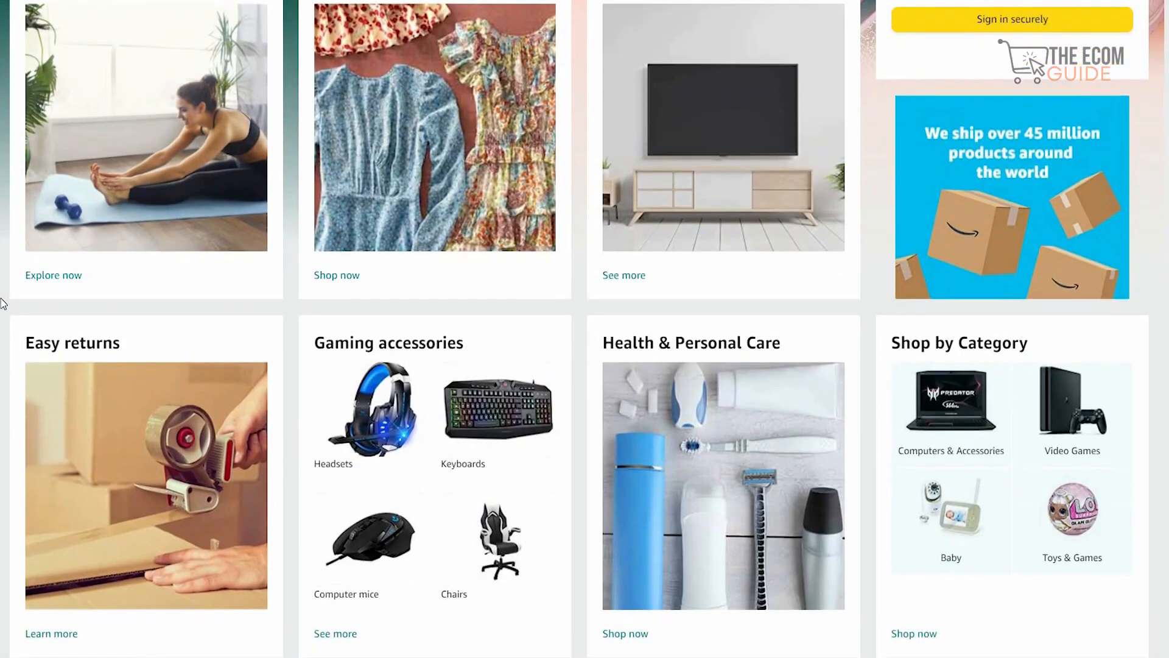
pyautogui.scroll(-5, 2, 302)
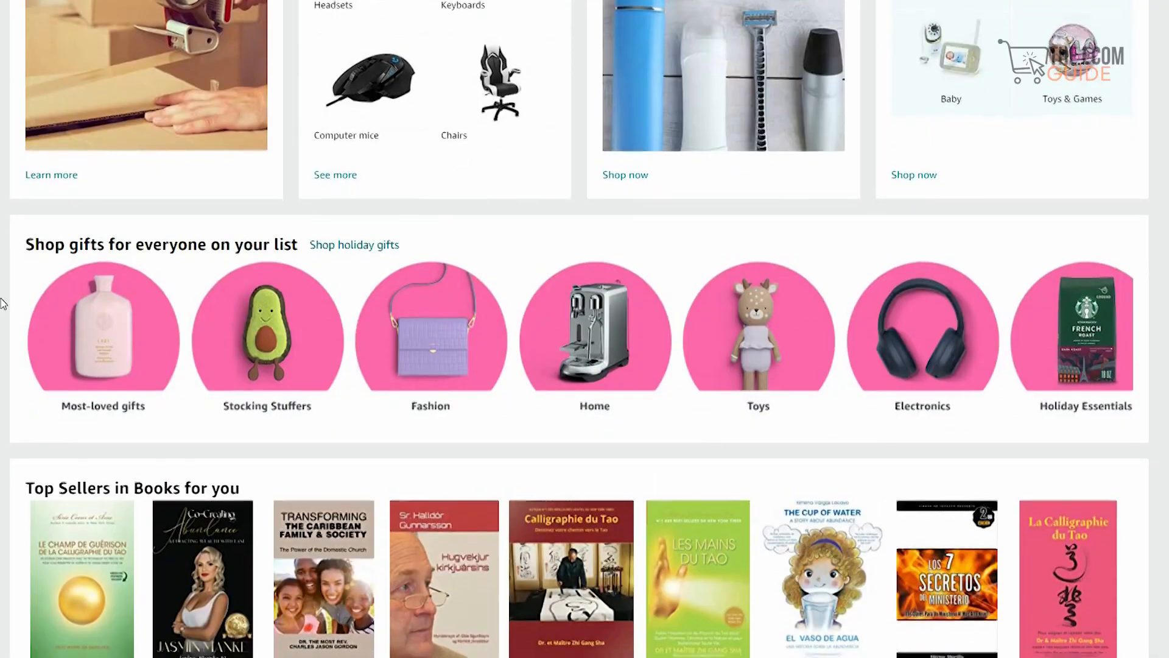
pyautogui.scroll(-3, 2, 303)
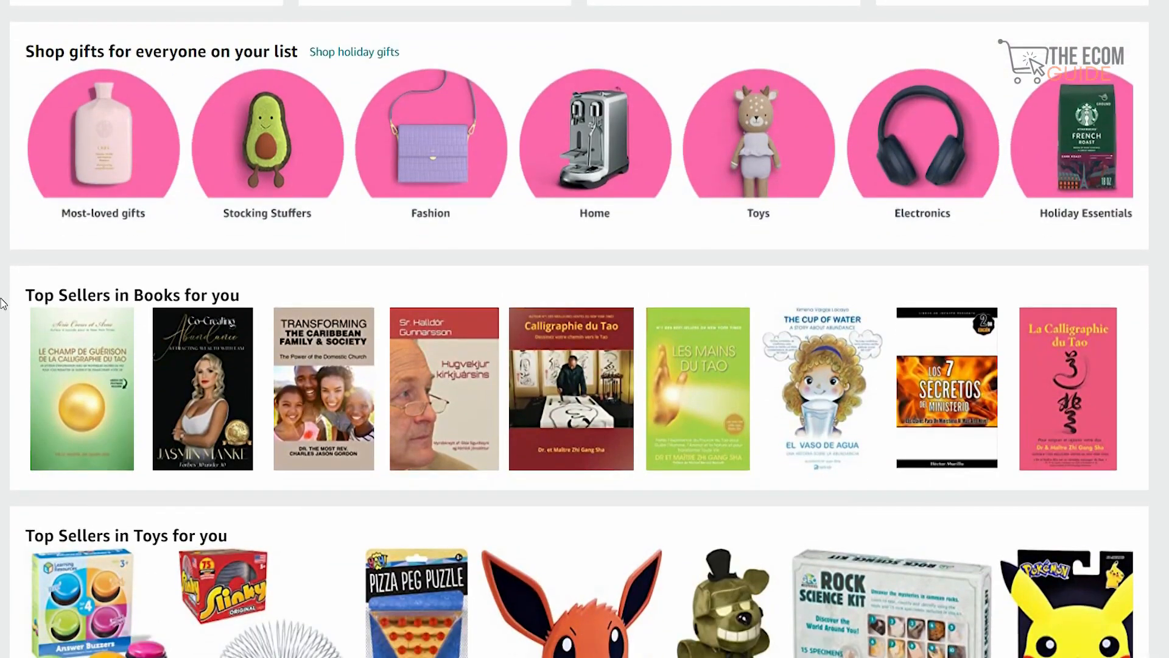
pyautogui.scroll(-2, 3, 302)
pyautogui.scroll(-4, 2, 302)
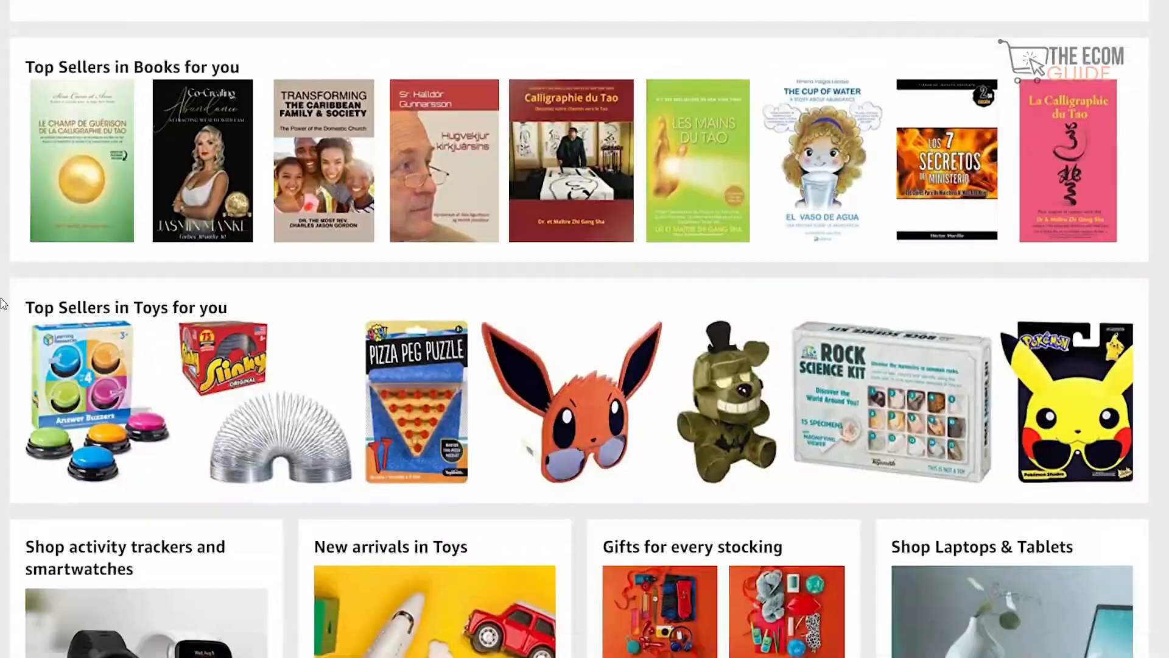
pyautogui.scroll(-3, 3, 302)
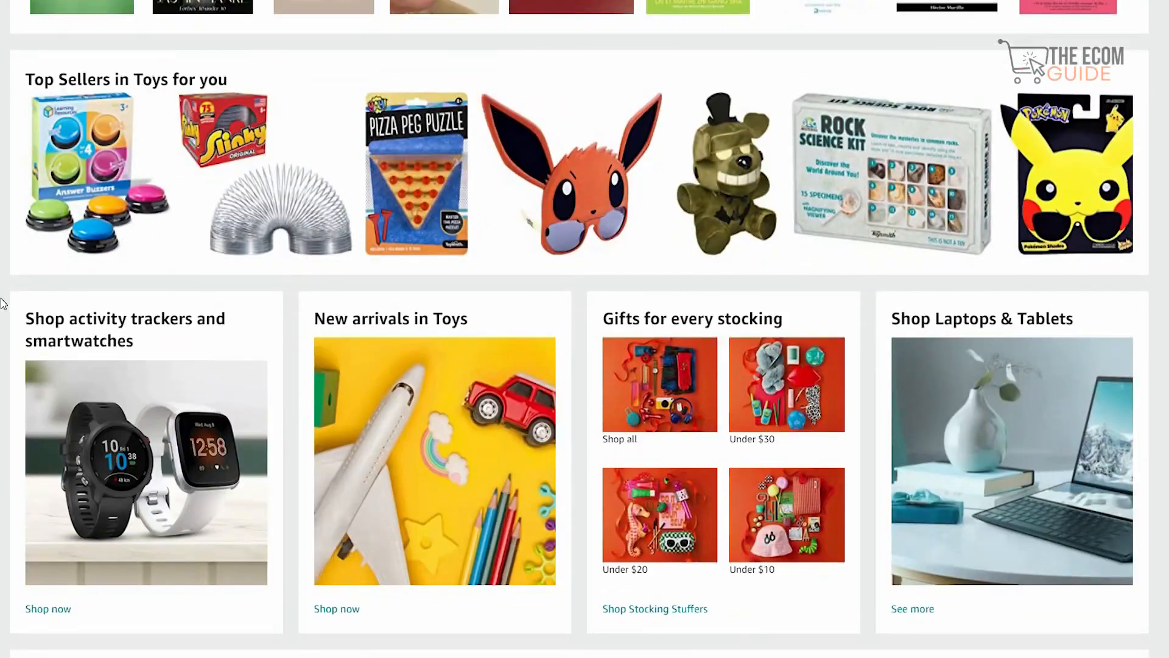
pyautogui.scroll(-5, 3, 303)
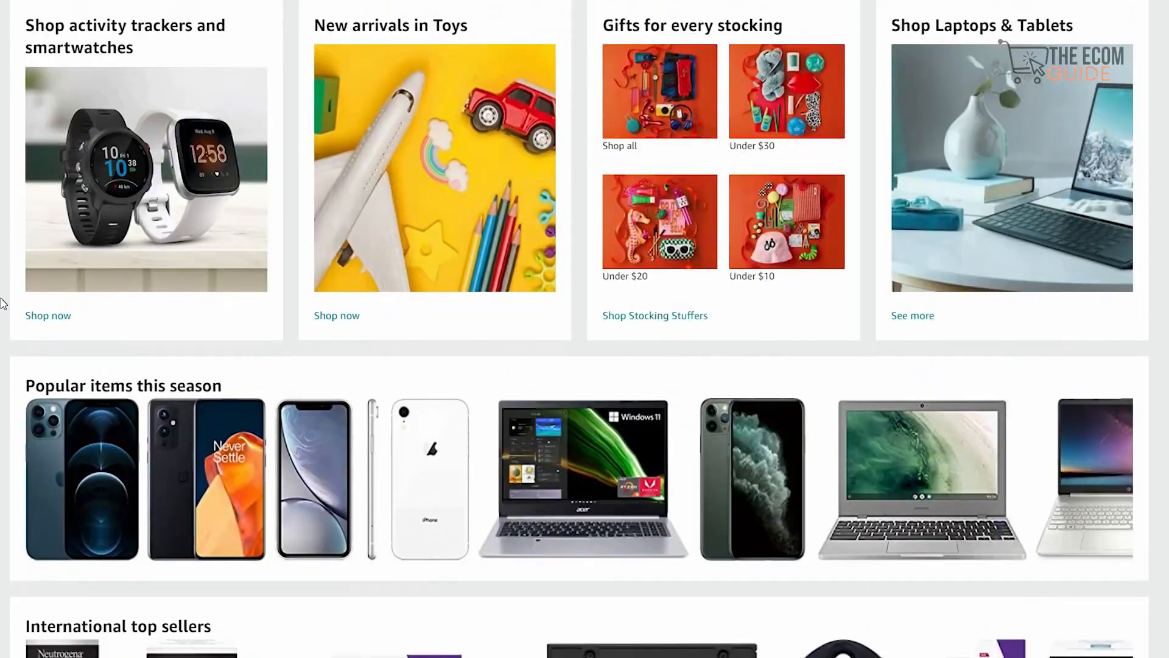
pyautogui.scroll(-4, 2, 303)
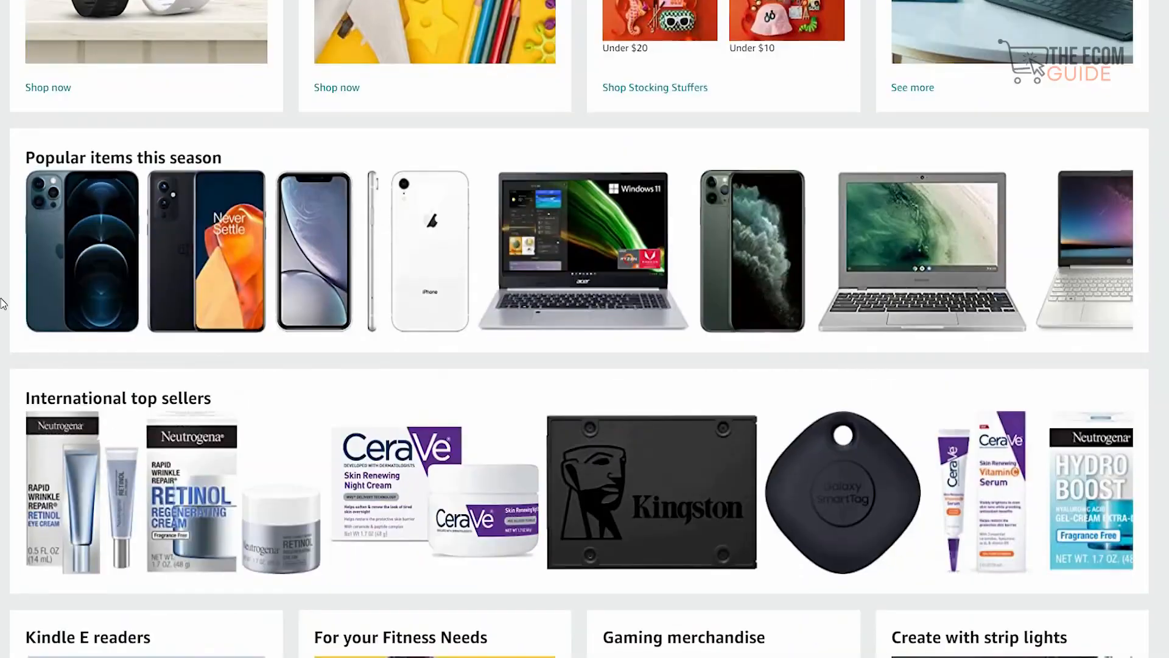
pyautogui.scroll(-6, 2, 302)
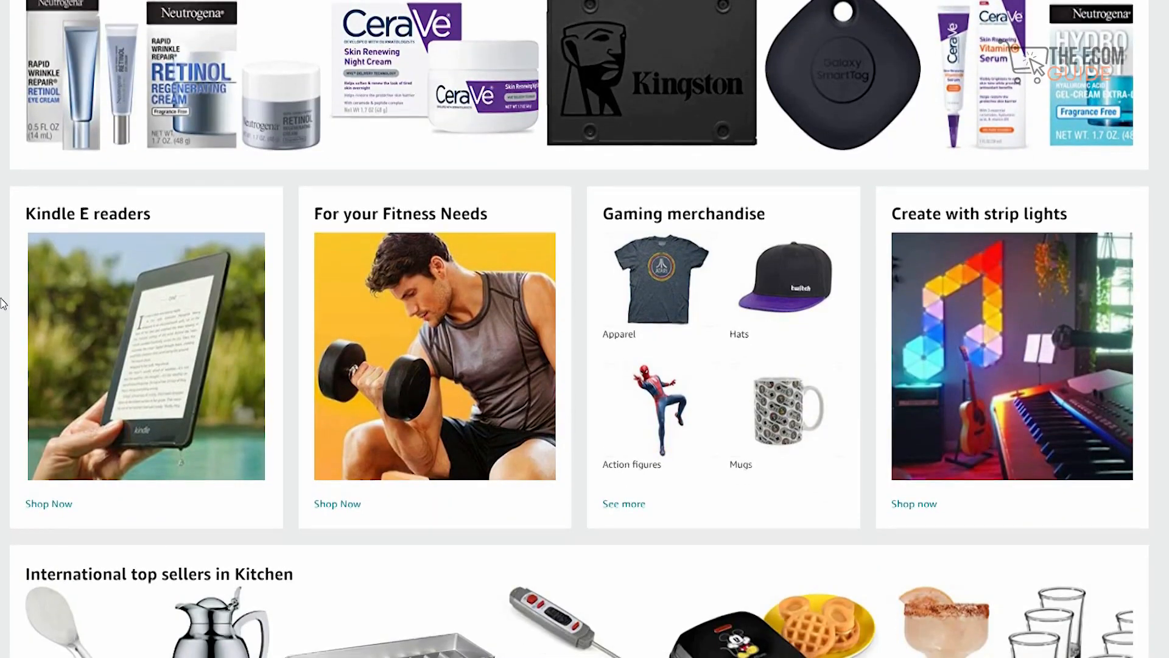
pyautogui.scroll(-4, 3, 303)
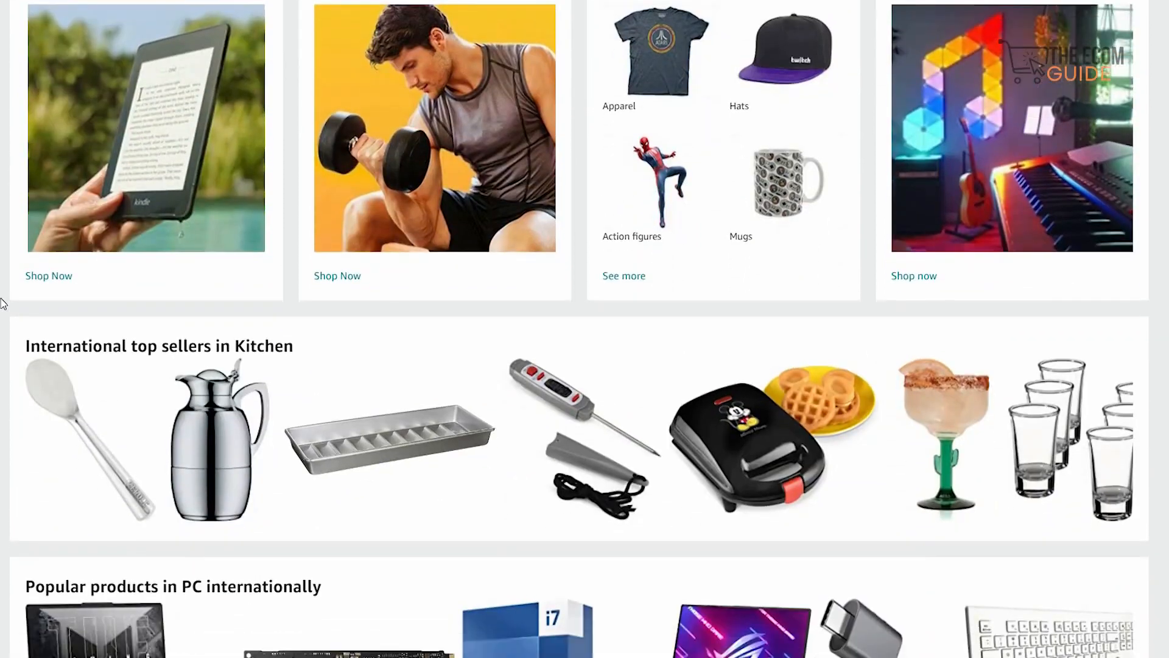
pyautogui.scroll(-3, 3, 302)
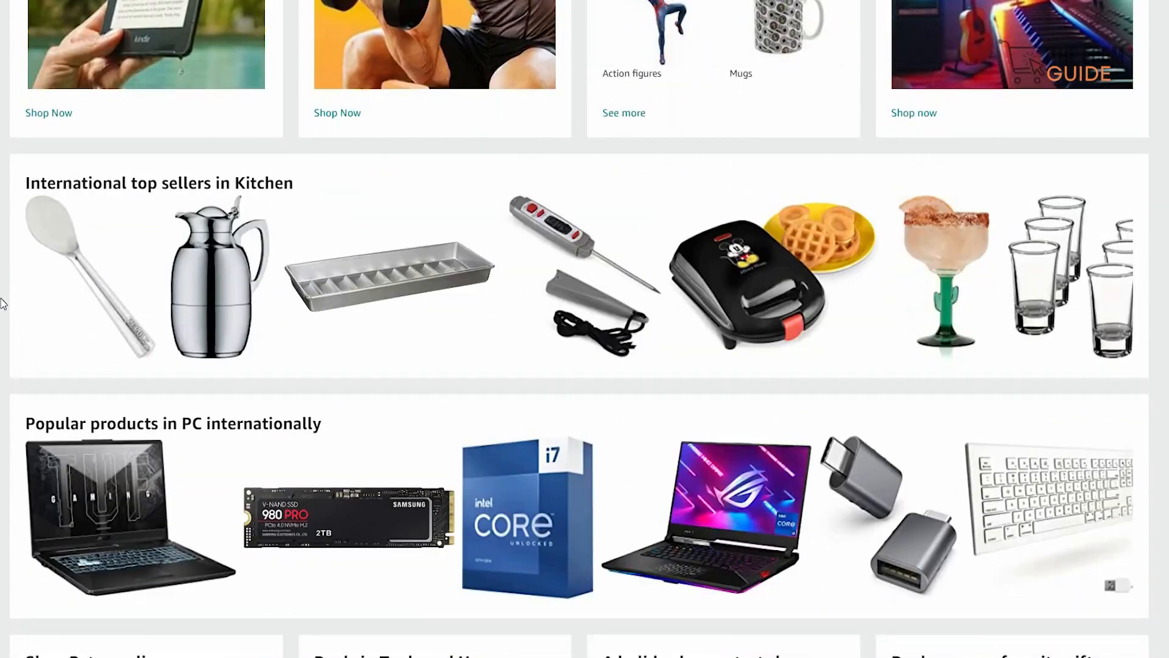
pyautogui.scroll(-3, 2, 302)
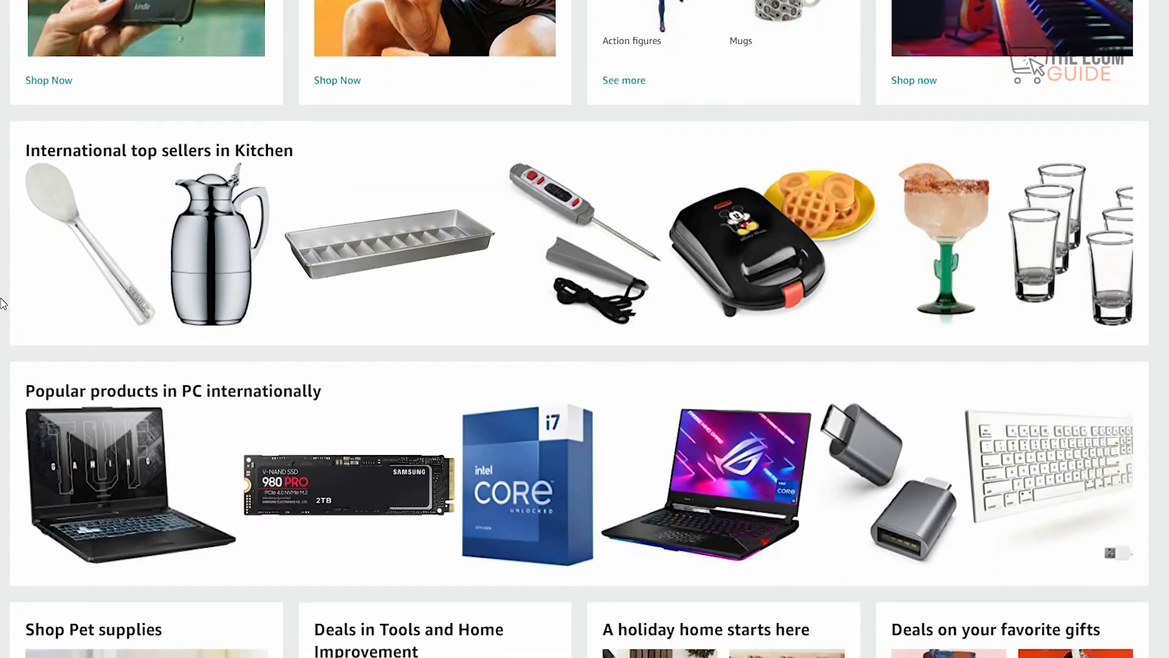
pyautogui.scroll(-4, 3, 302)
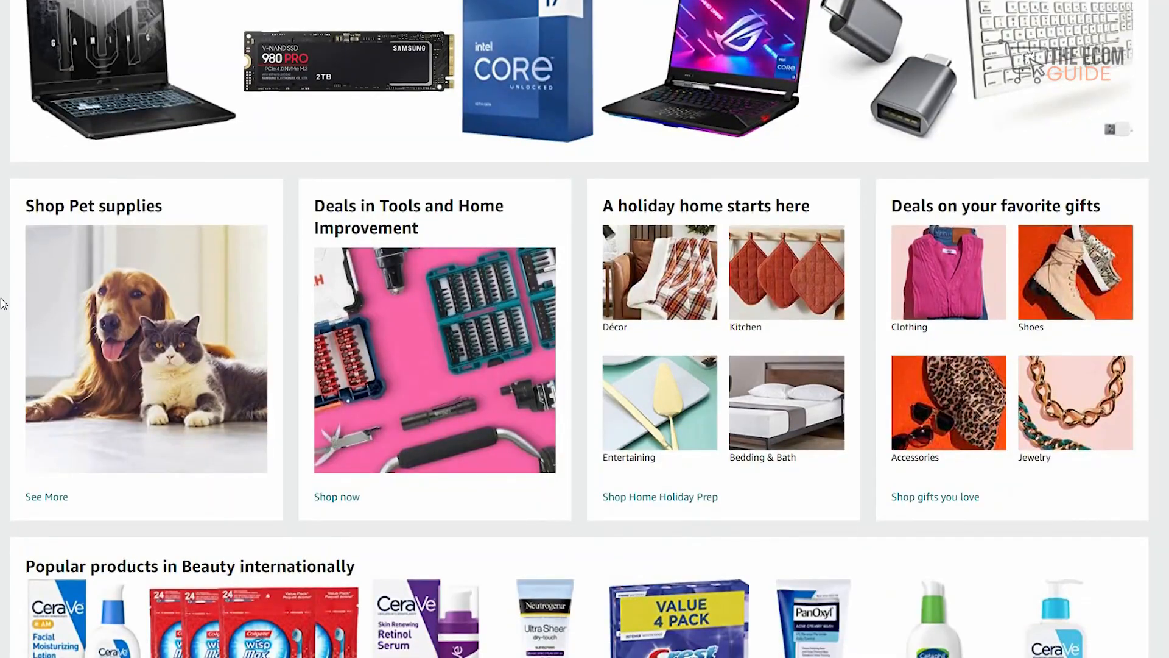
pyautogui.scroll(-1, 3, 302)
pyautogui.scroll(-6, 3, 302)
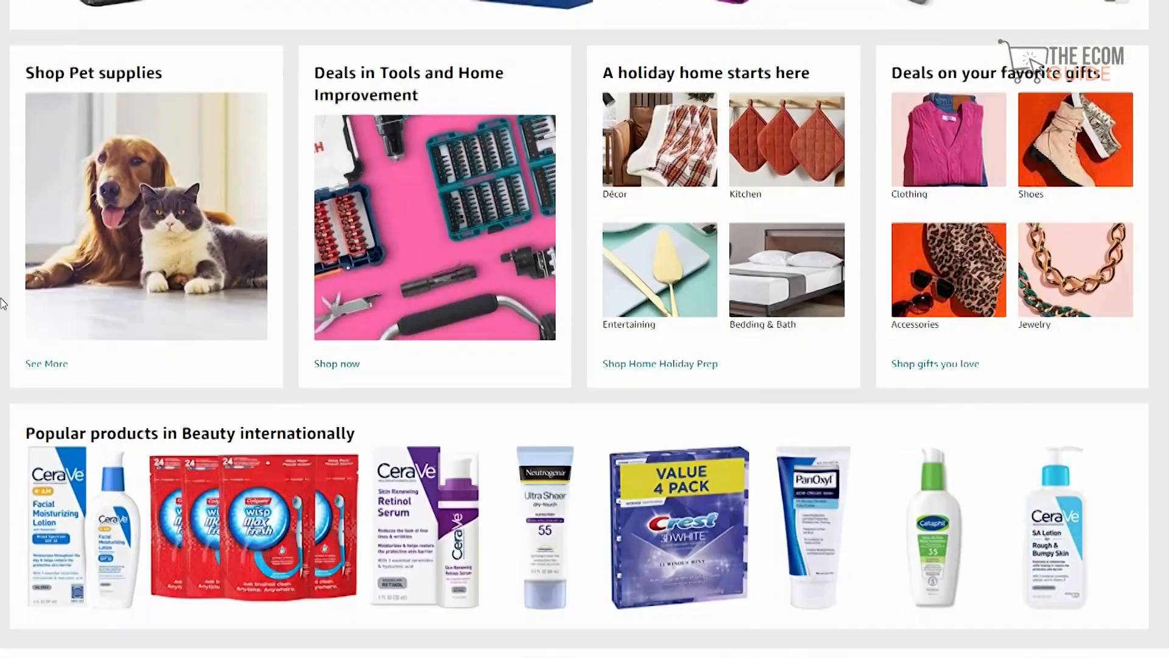
pyautogui.scroll(-6, 3, 302)
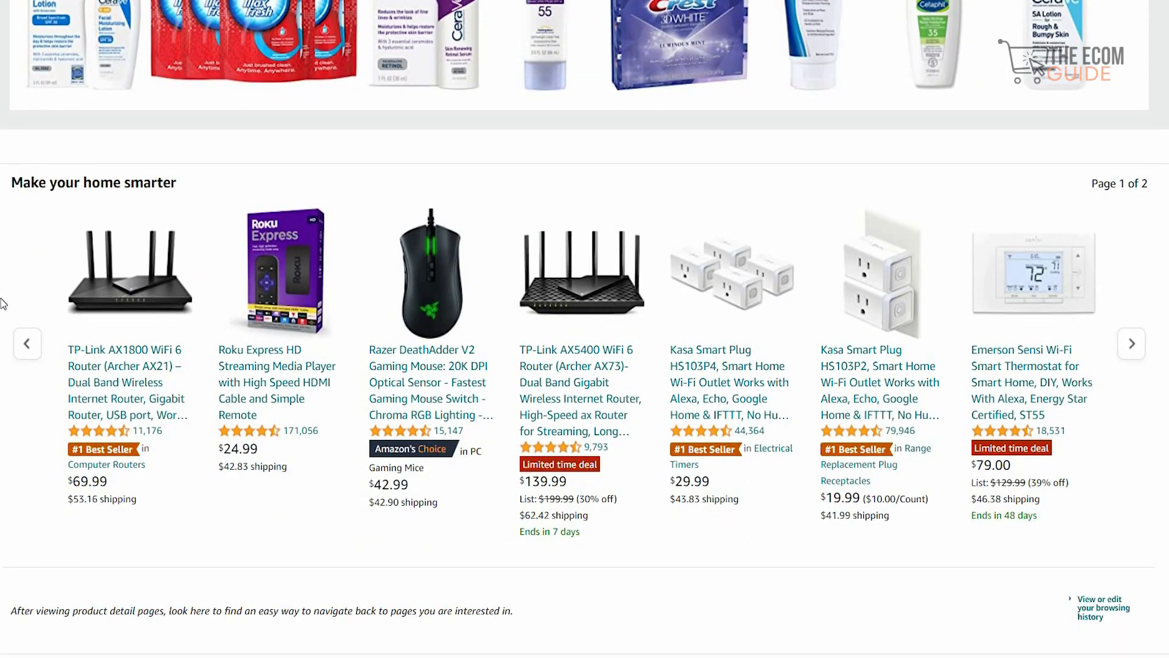
pyautogui.scroll(1, 3, 302)
pyautogui.scroll(6, 3, 303)
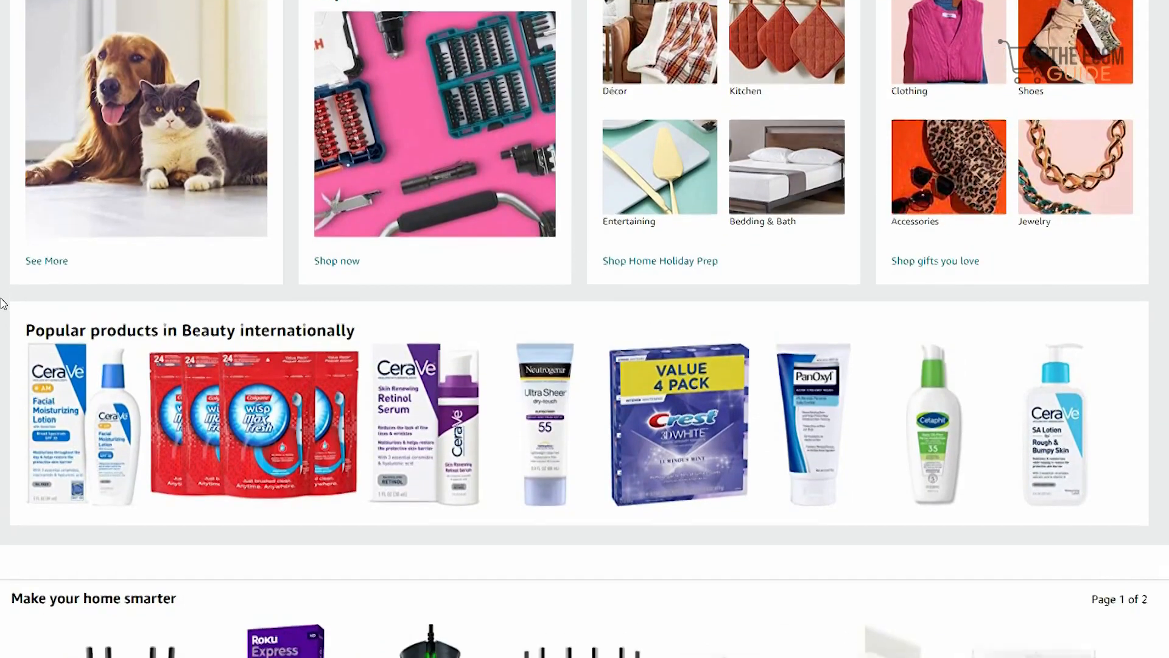
pyautogui.scroll(-1, 3, 303)
pyautogui.scroll(14, 3, 303)
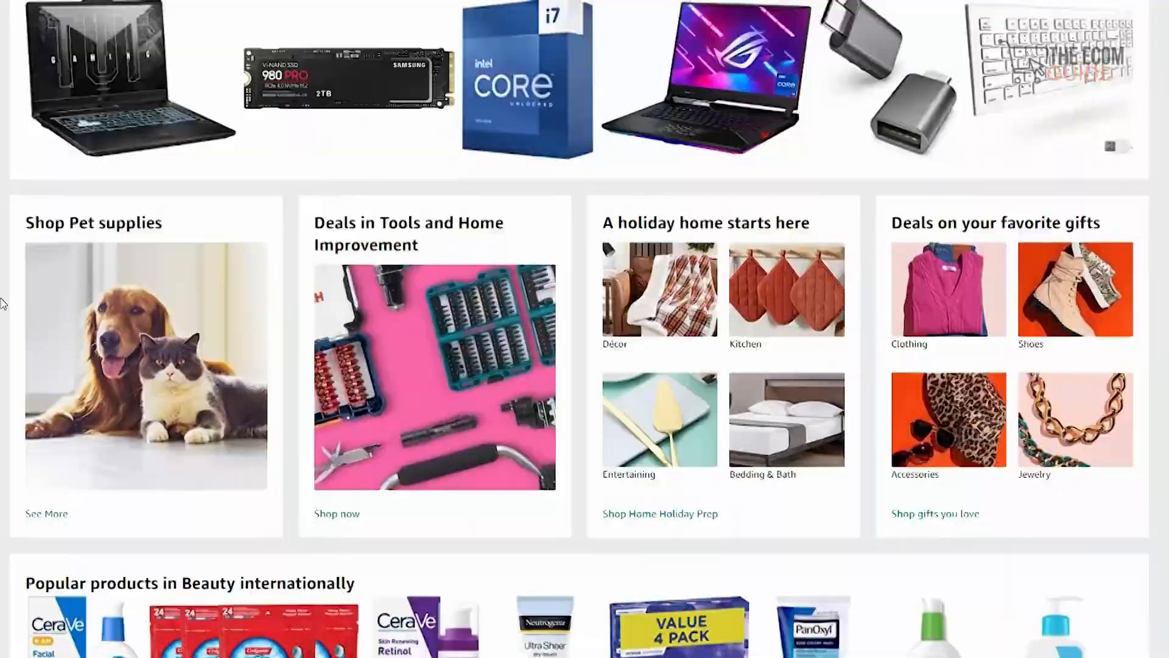
pyautogui.scroll(20, 3, 302)
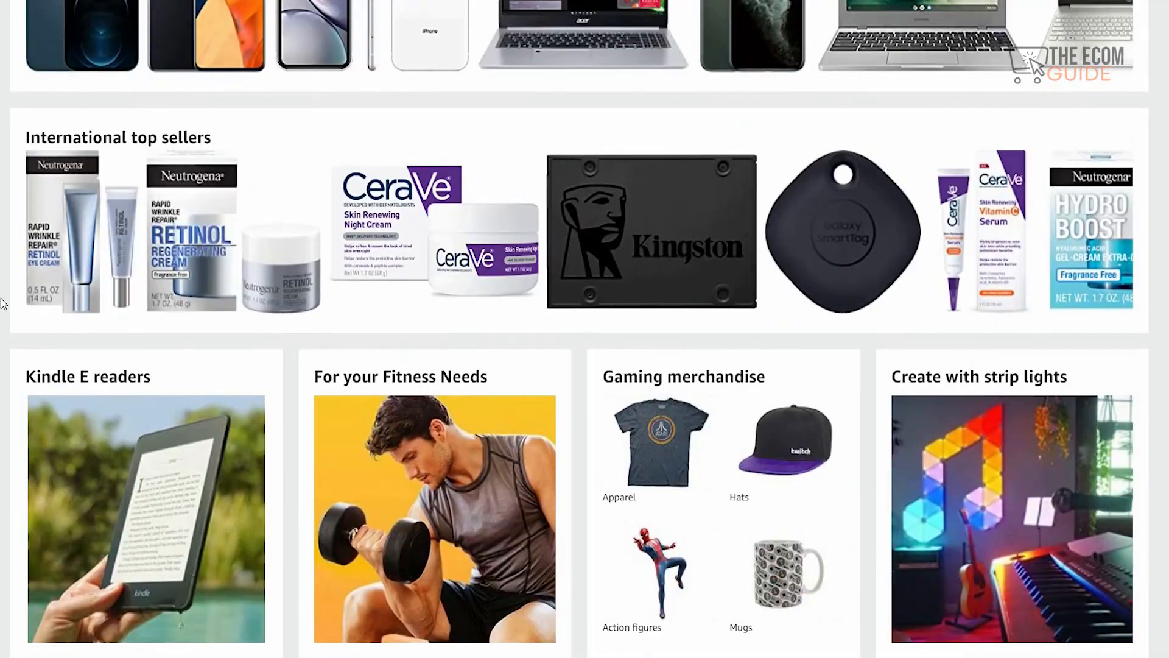
pyautogui.scroll(4, 3, 303)
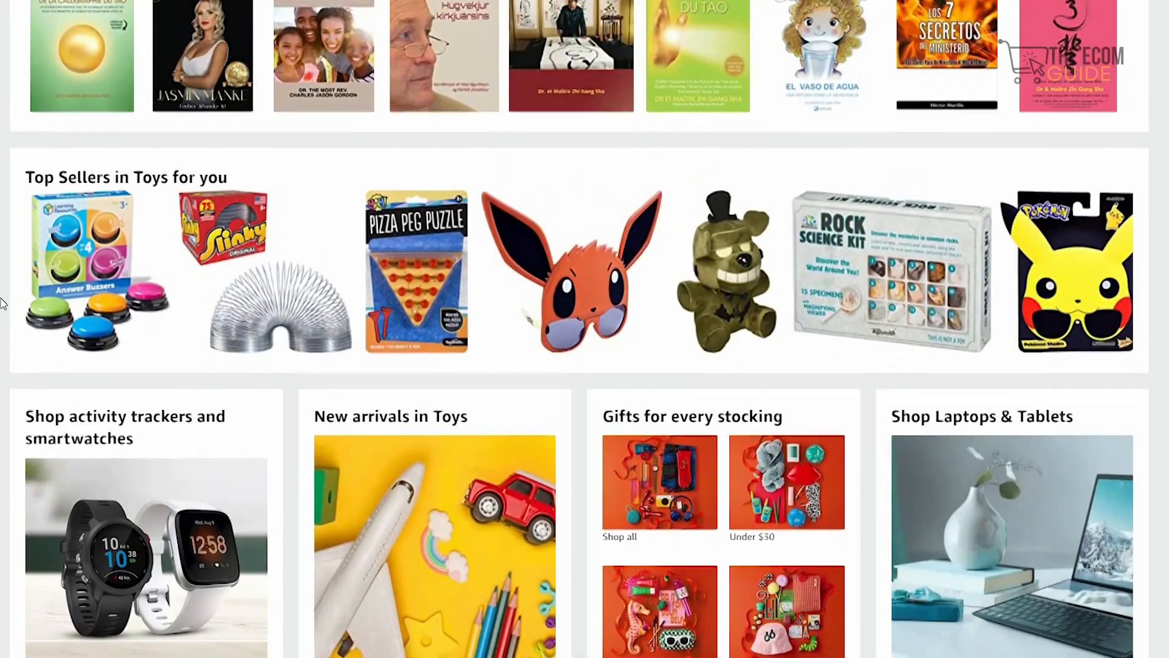
pyautogui.scroll(4, 3, 302)
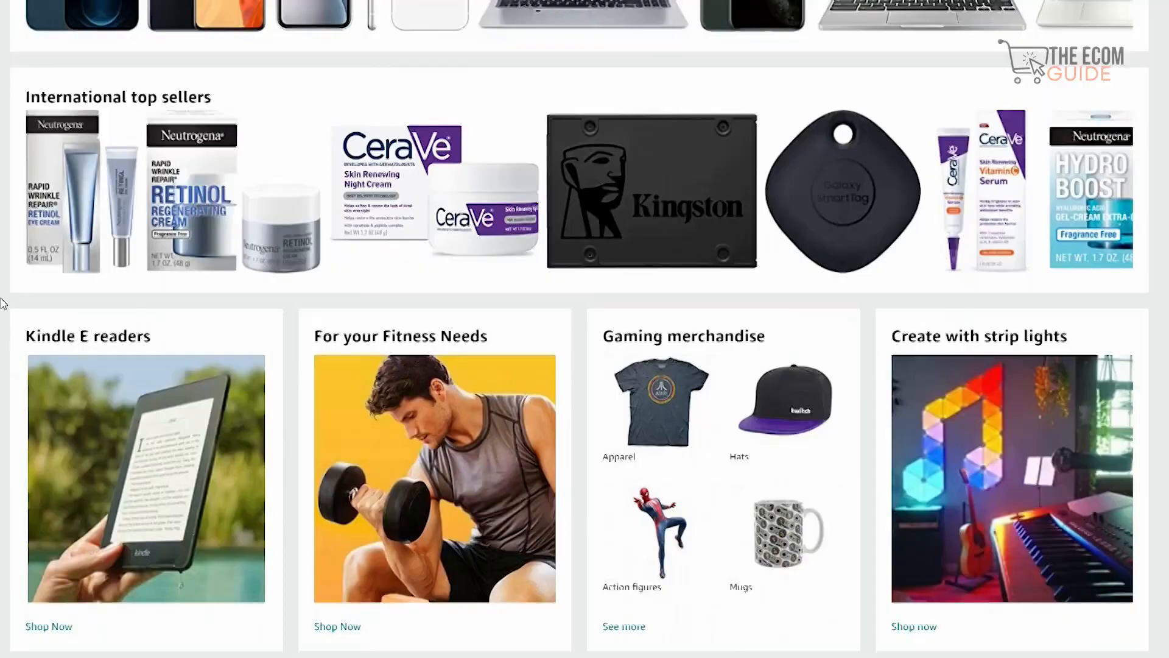
# Open the Become an Affiliate page from the Make Money with Us links in the homepage footer
pyautogui.scroll(-5, 3, 302)
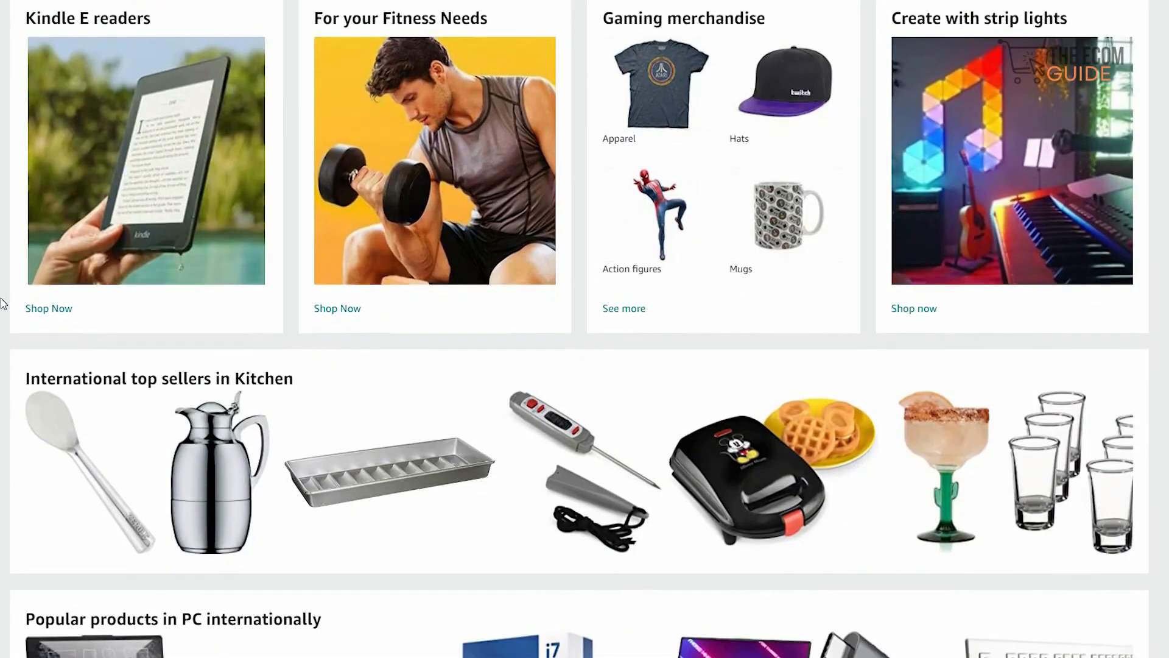
pyautogui.scroll(-8, 3, 302)
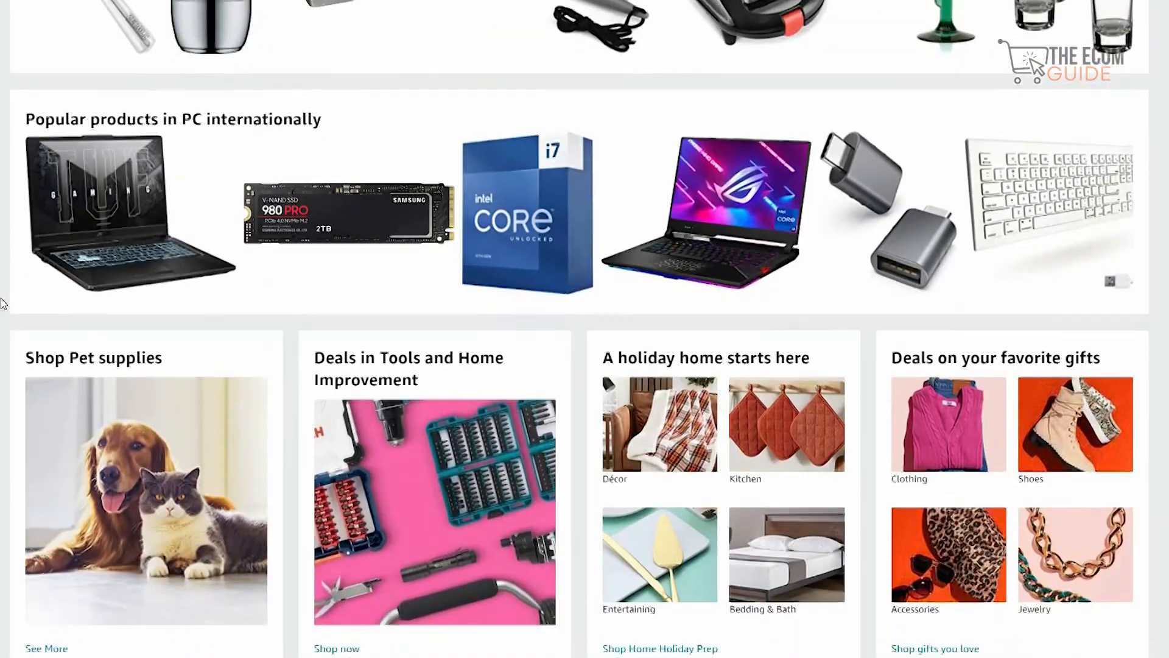
pyautogui.scroll(-6, 3, 302)
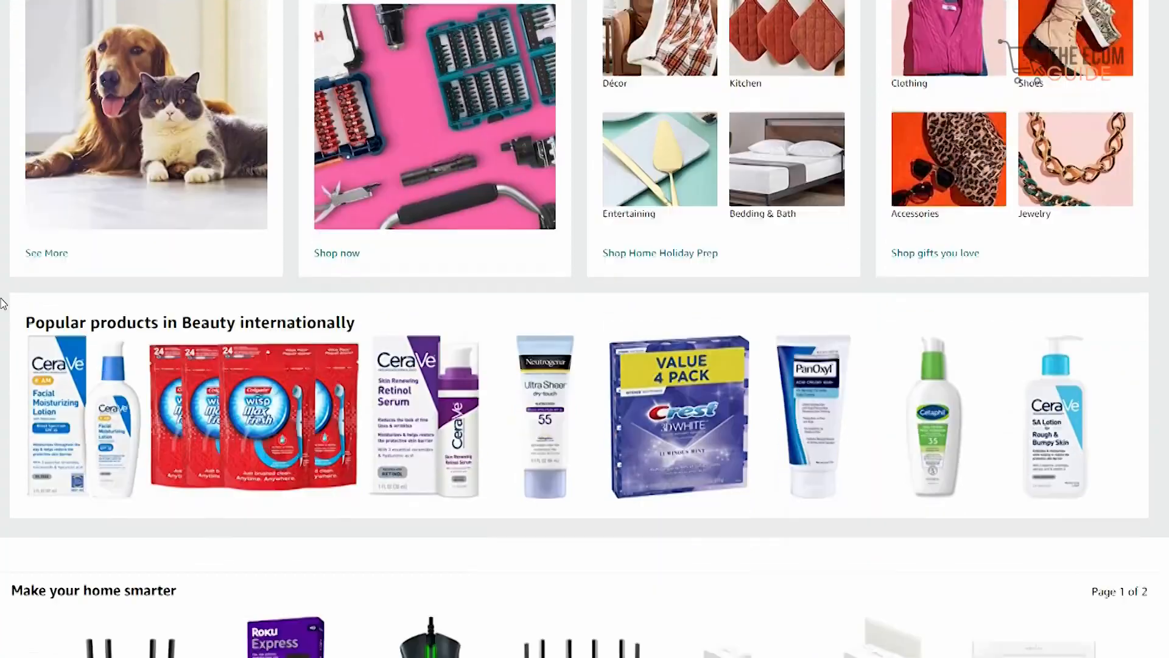
pyautogui.scroll(-5, 3, 303)
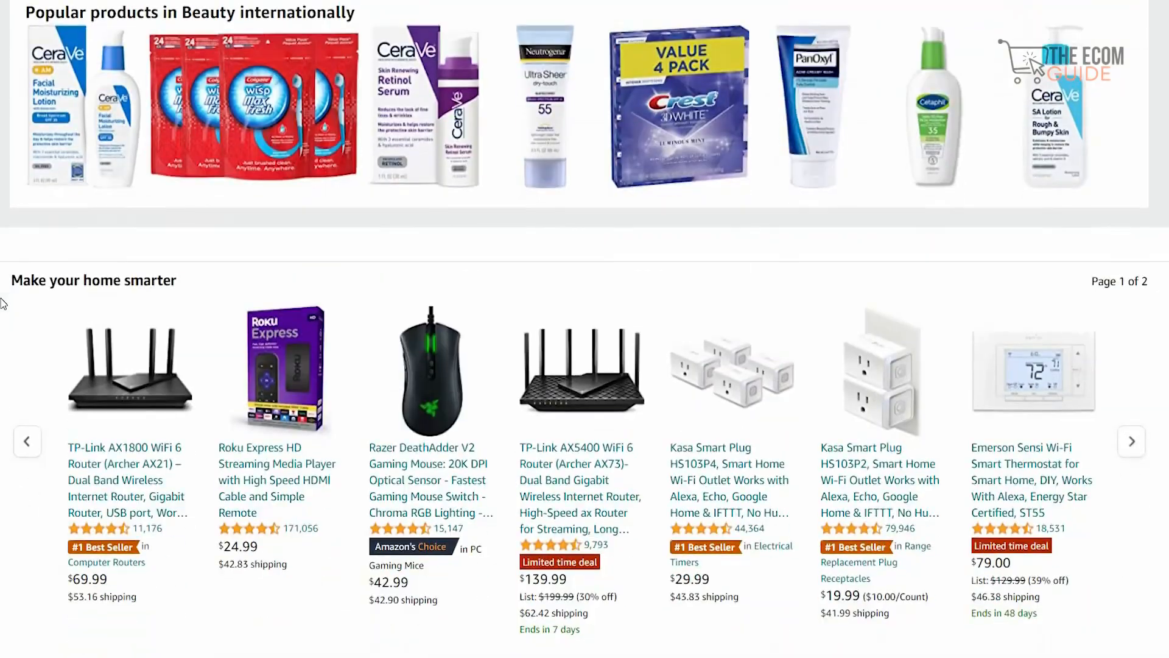
pyautogui.scroll(-2, 3, 302)
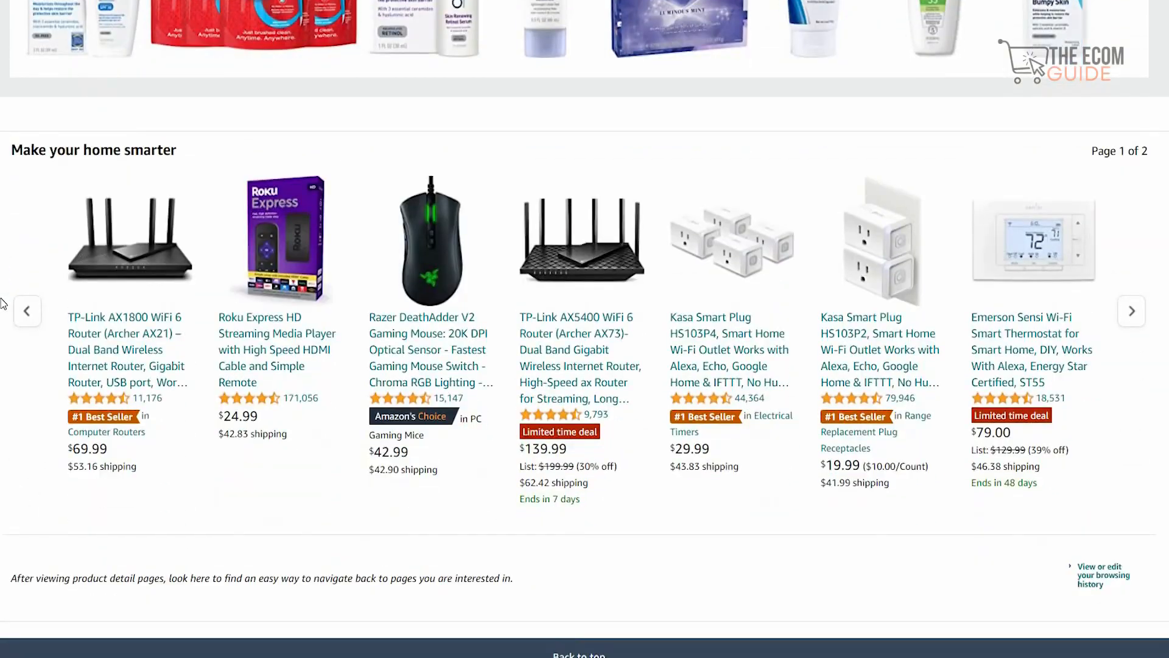
pyautogui.scroll(-4, 3, 303)
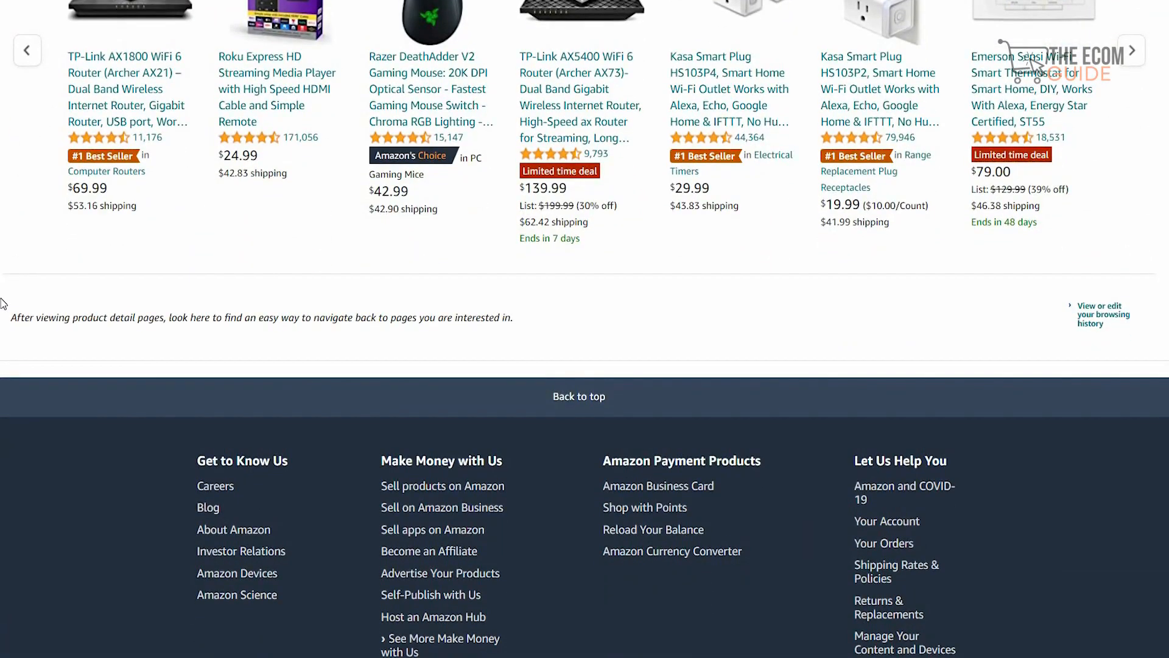
pyautogui.scroll(-2, 3, 303)
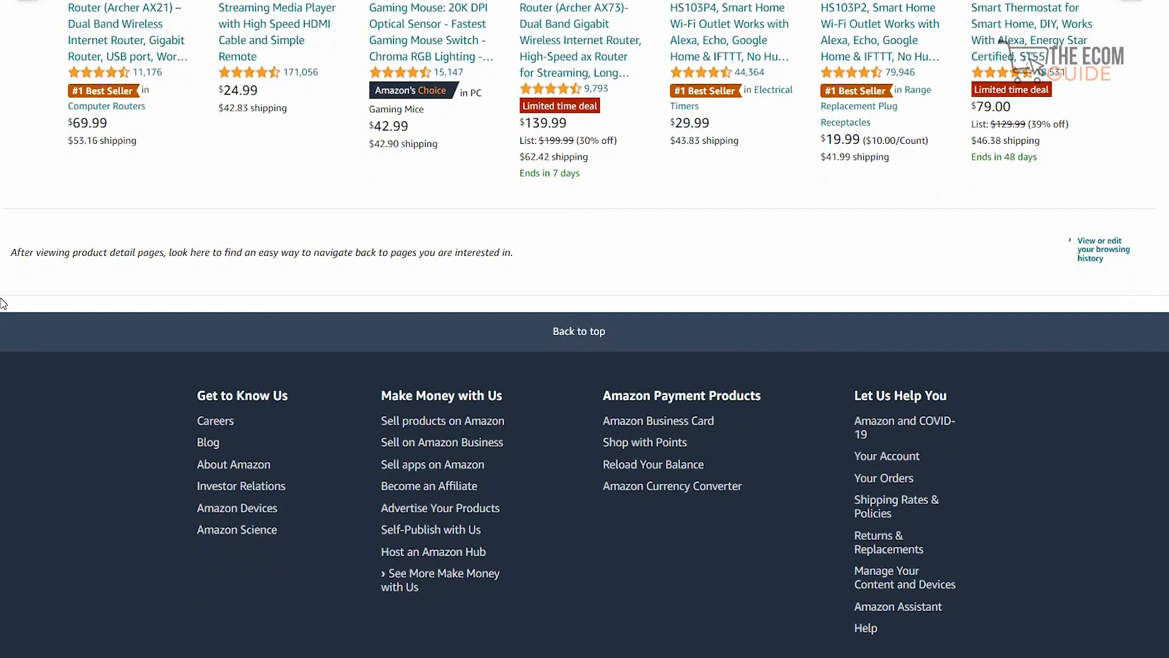
pyautogui.scroll(-2, 3, 303)
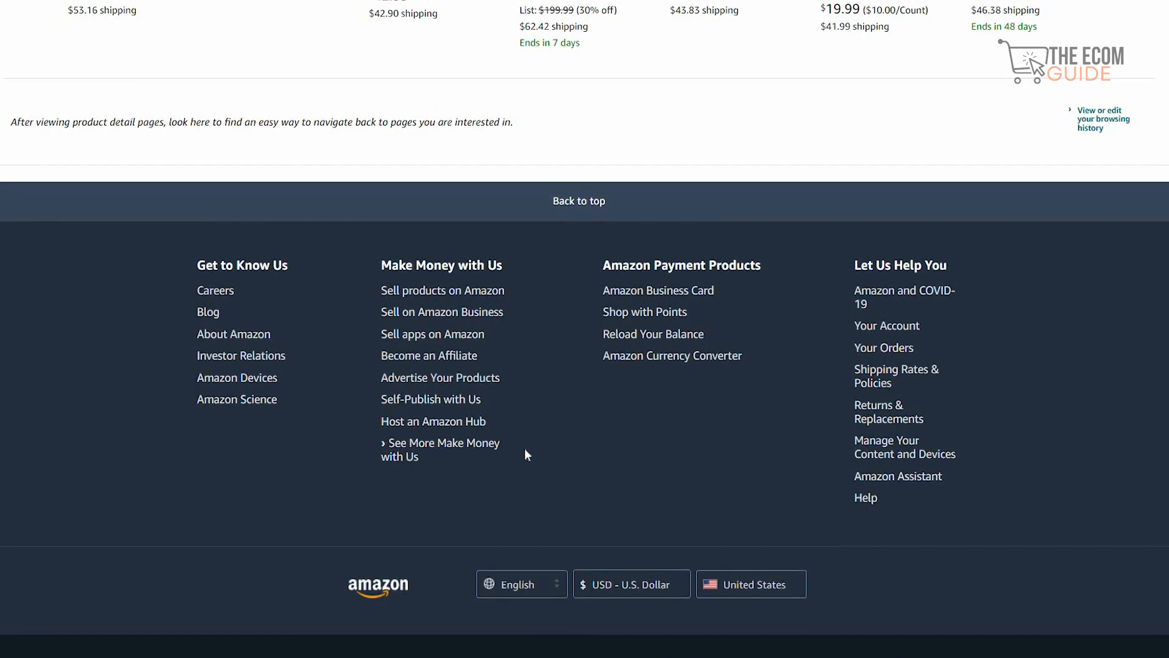
pyautogui.click(473, 359)
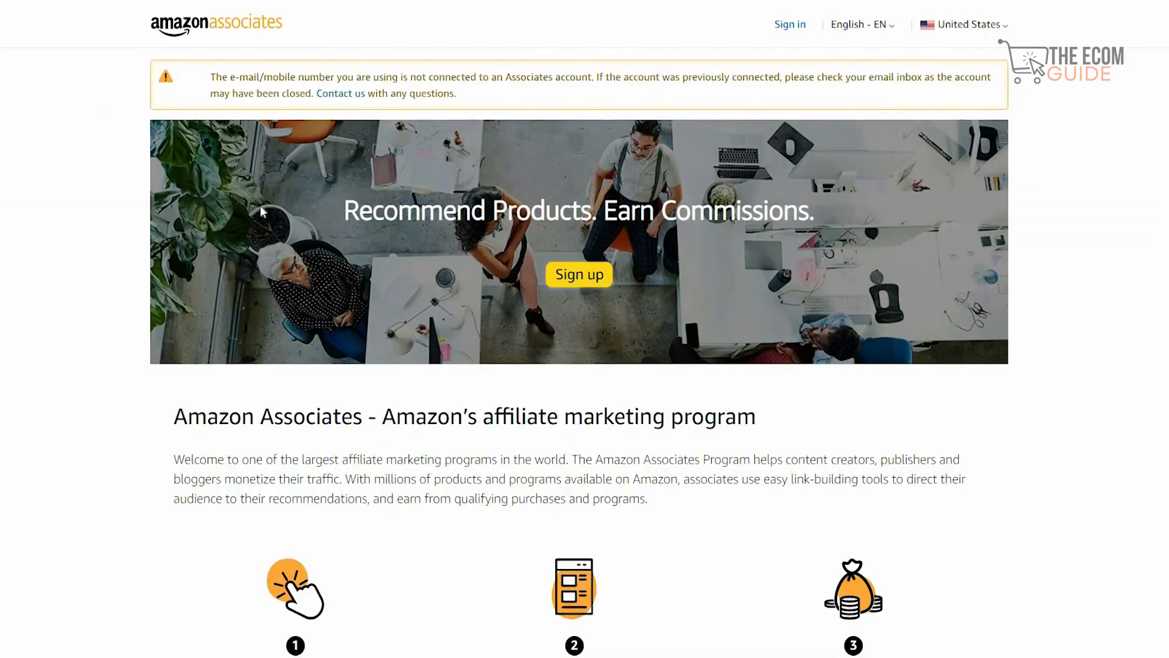
# Read the Amazon Associates program introduction and its Sign up, Recommend and Earn stages
pyautogui.scroll(-1, 75, 295)
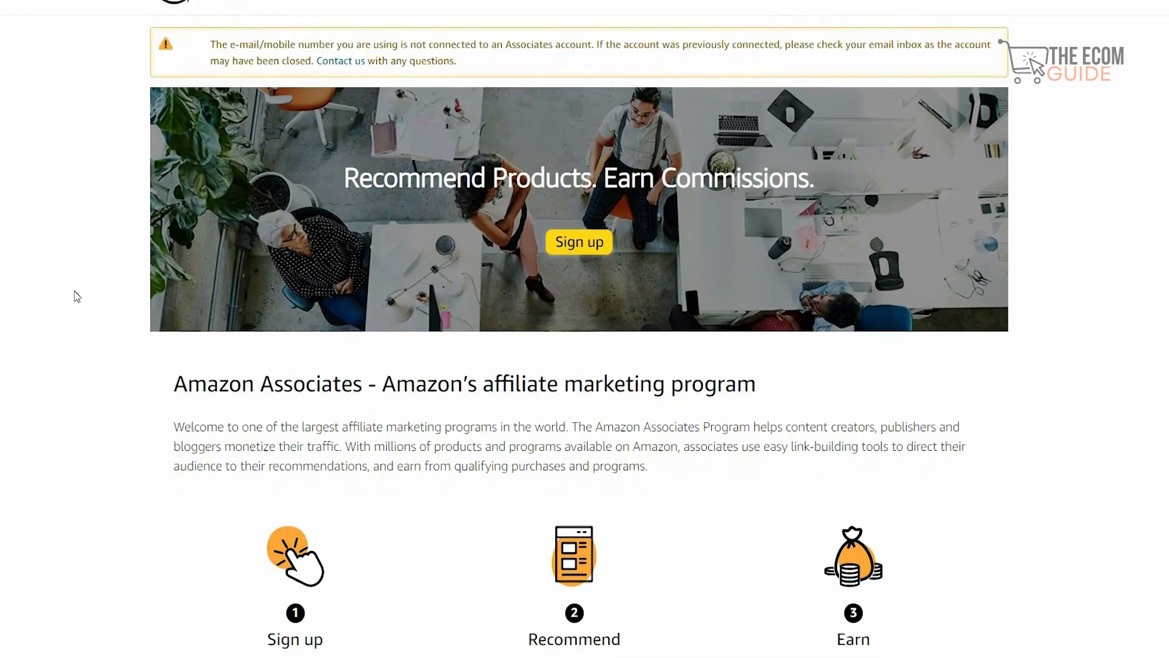
pyautogui.scroll(-3, 77, 297)
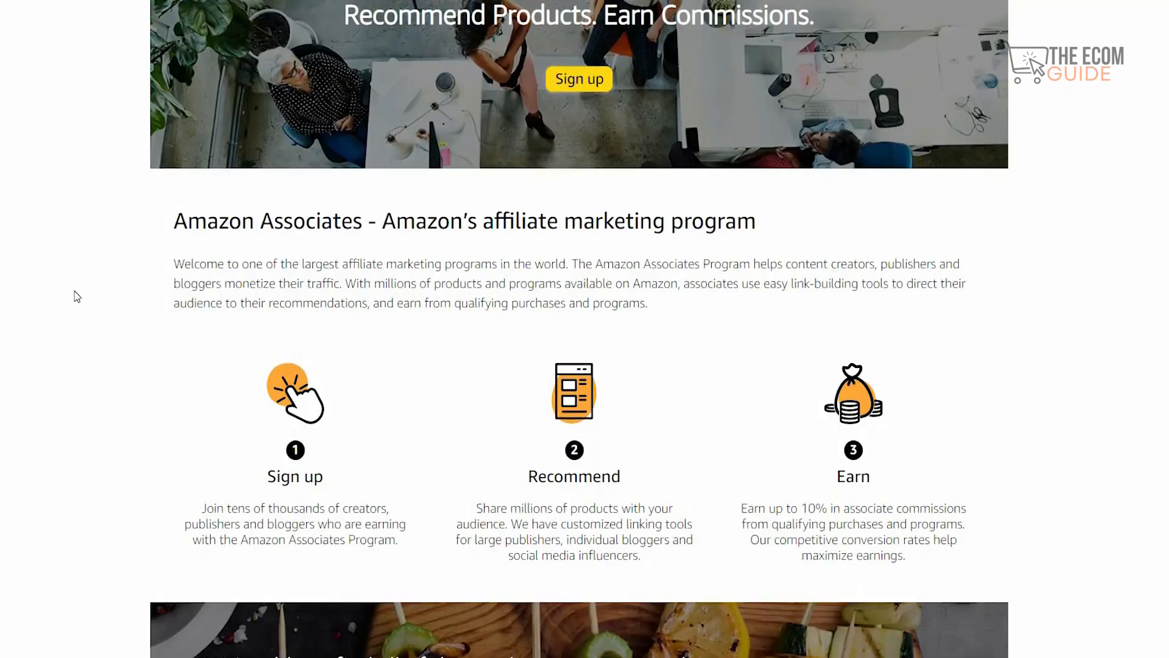
pyautogui.scroll(-1, 76, 296)
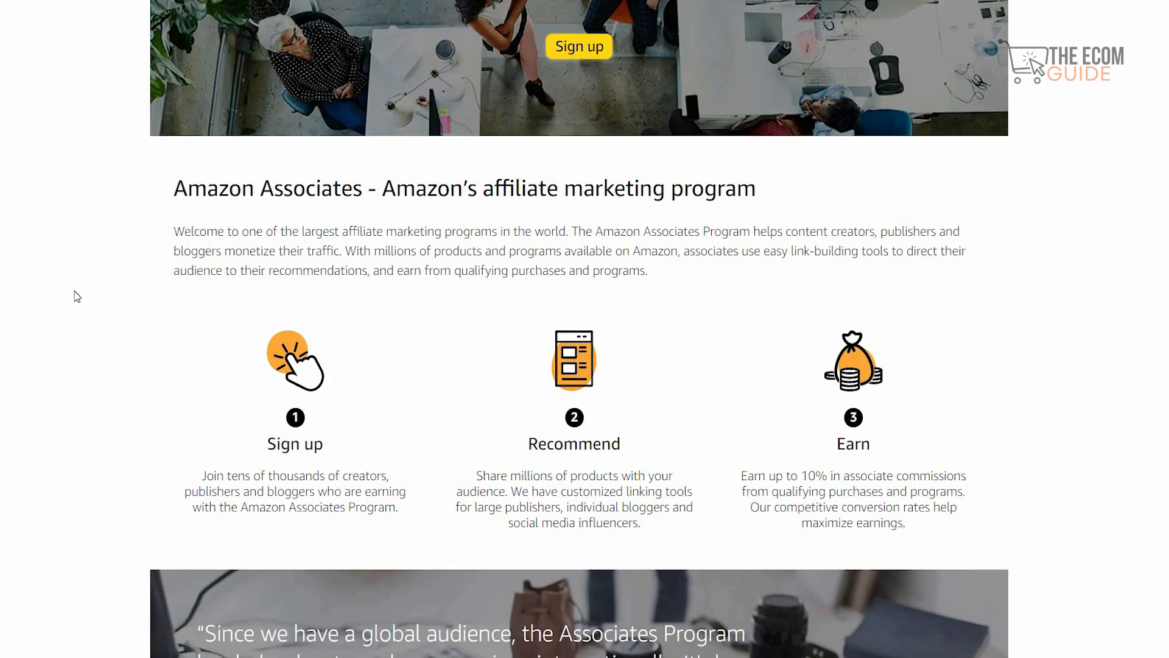
pyautogui.scroll(-1, 77, 297)
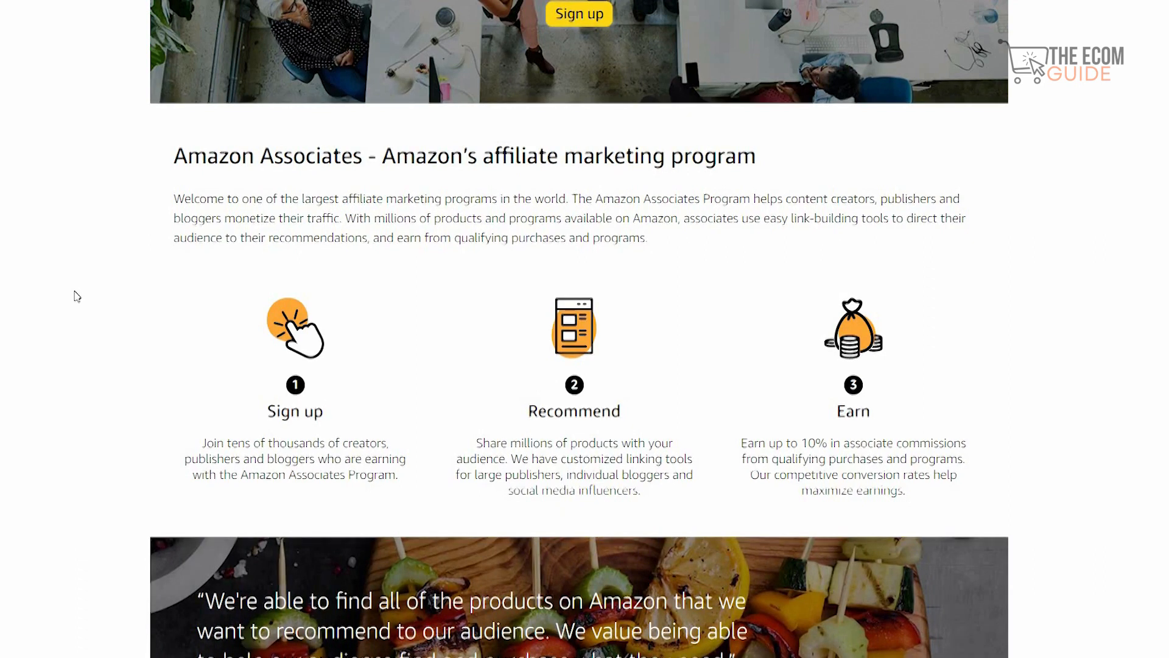
pyautogui.scroll(-1, 77, 296)
pyautogui.scroll(-1, 77, 296)
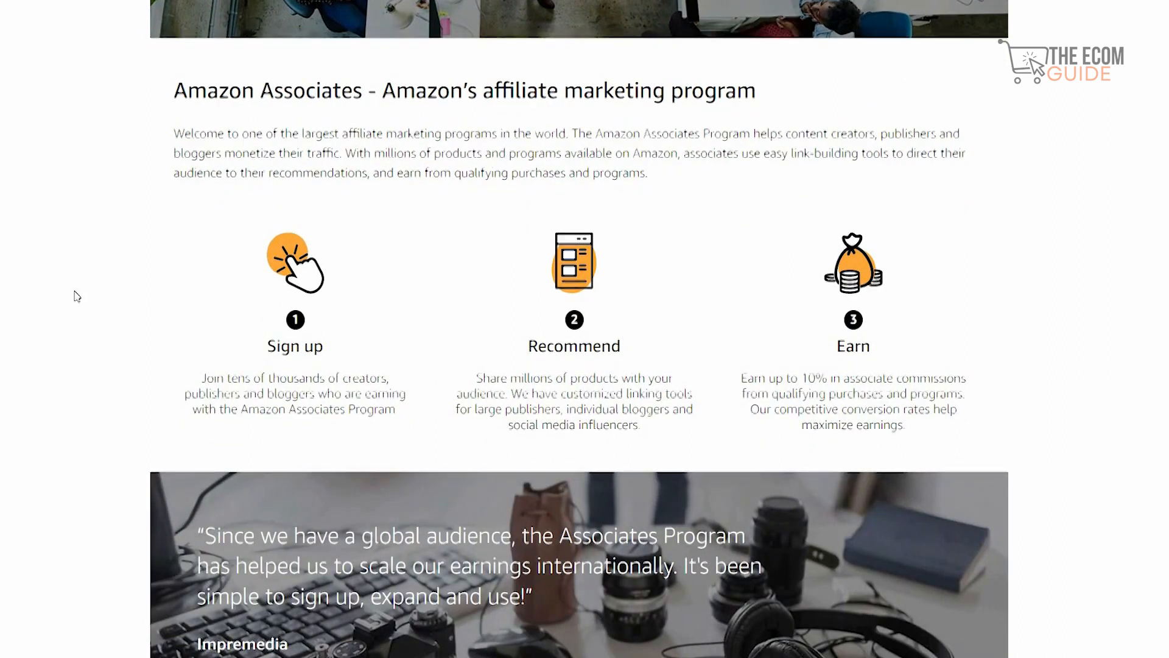
pyautogui.scroll(-1, 77, 297)
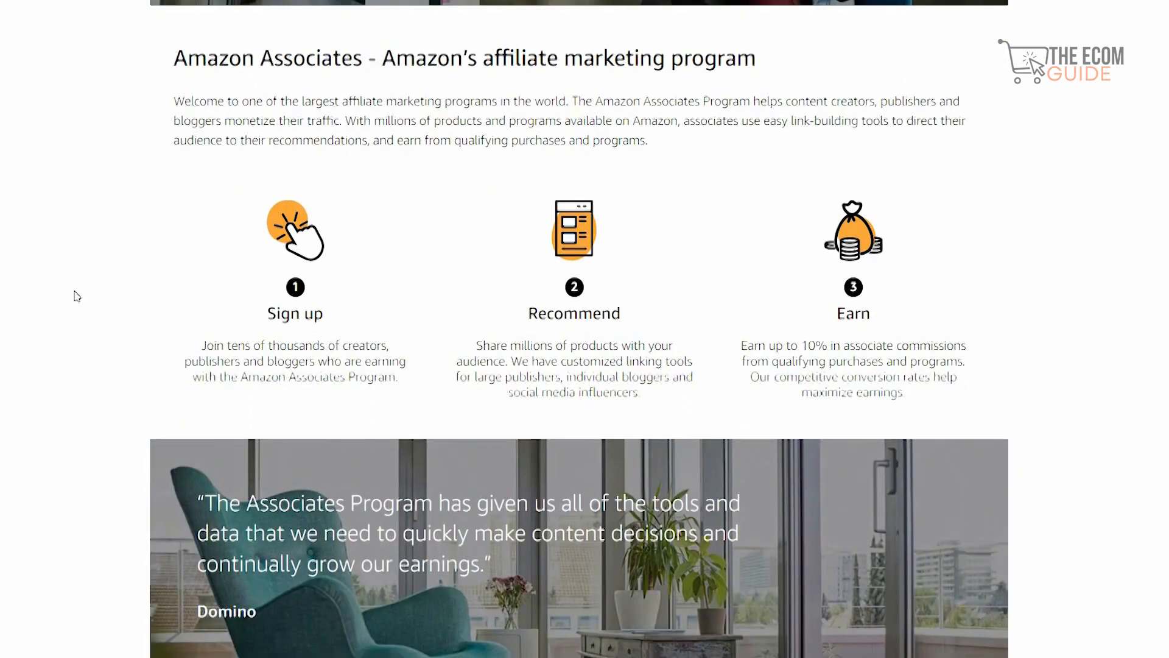
# Review the testimonials and the Frequently Asked Questions on the Amazon Associates page
pyautogui.scroll(-1, 77, 297)
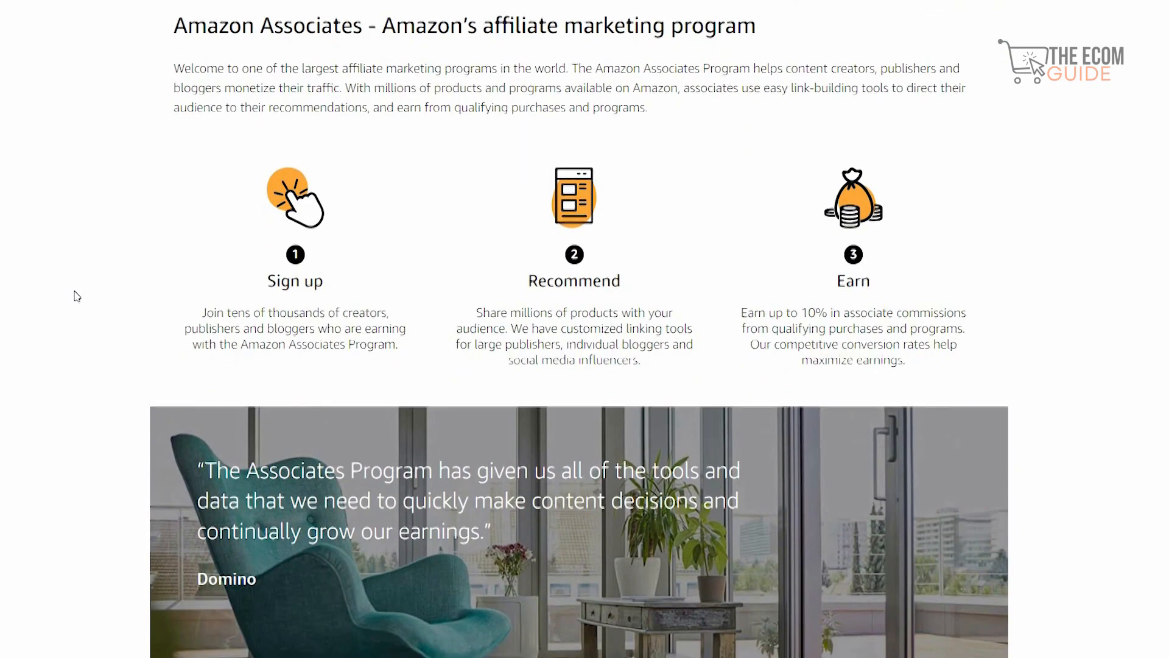
pyautogui.scroll(-1, 76, 296)
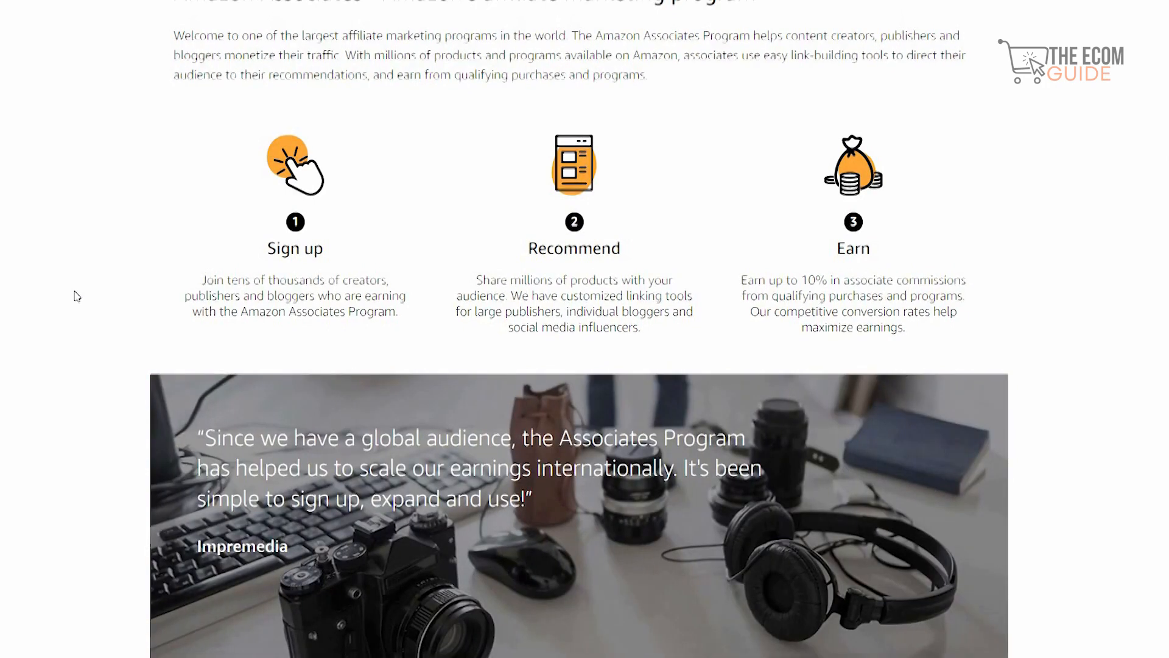
pyautogui.scroll(-1, 77, 296)
pyautogui.scroll(-8, 77, 296)
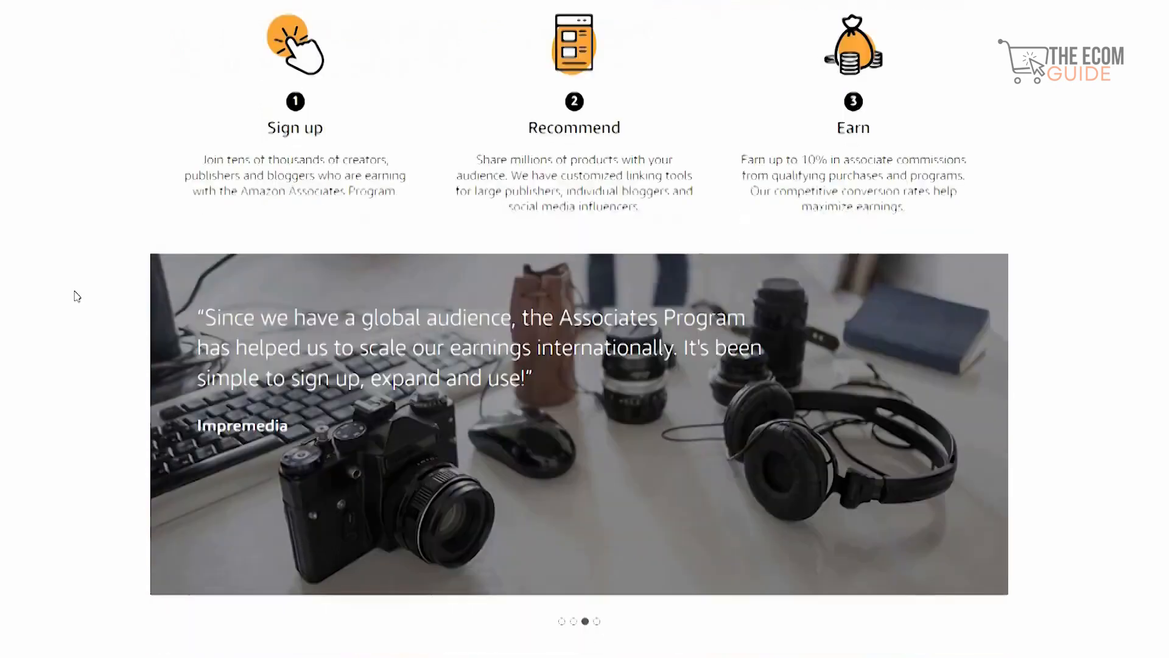
pyautogui.scroll(-1, 77, 296)
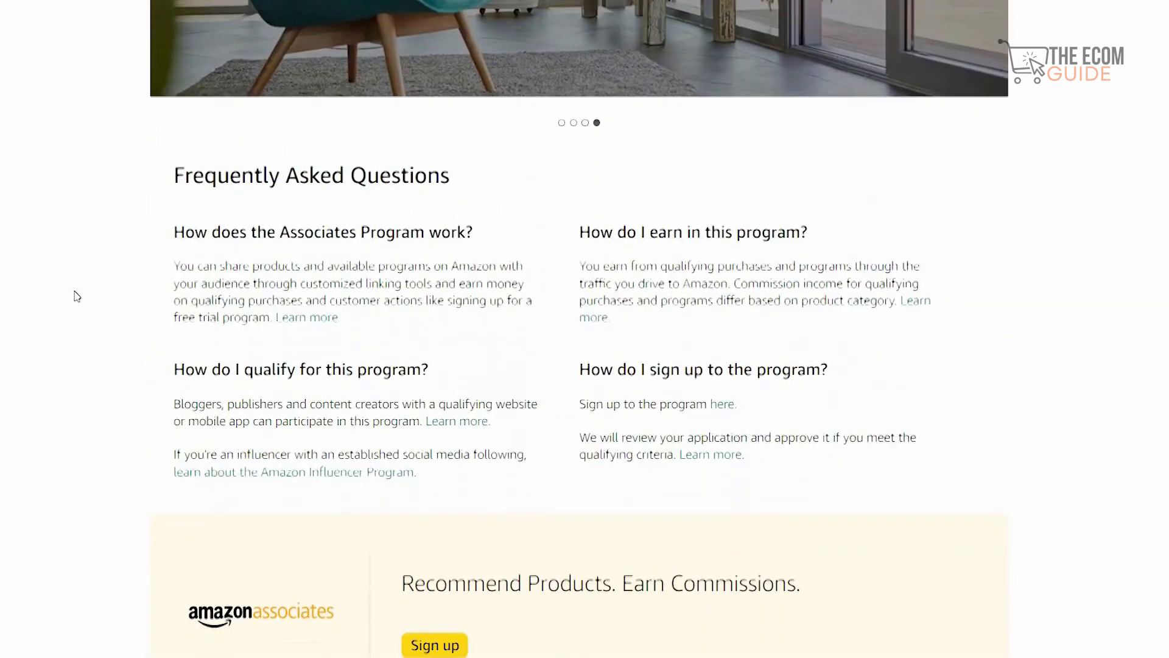
pyautogui.scroll(-1, 76, 296)
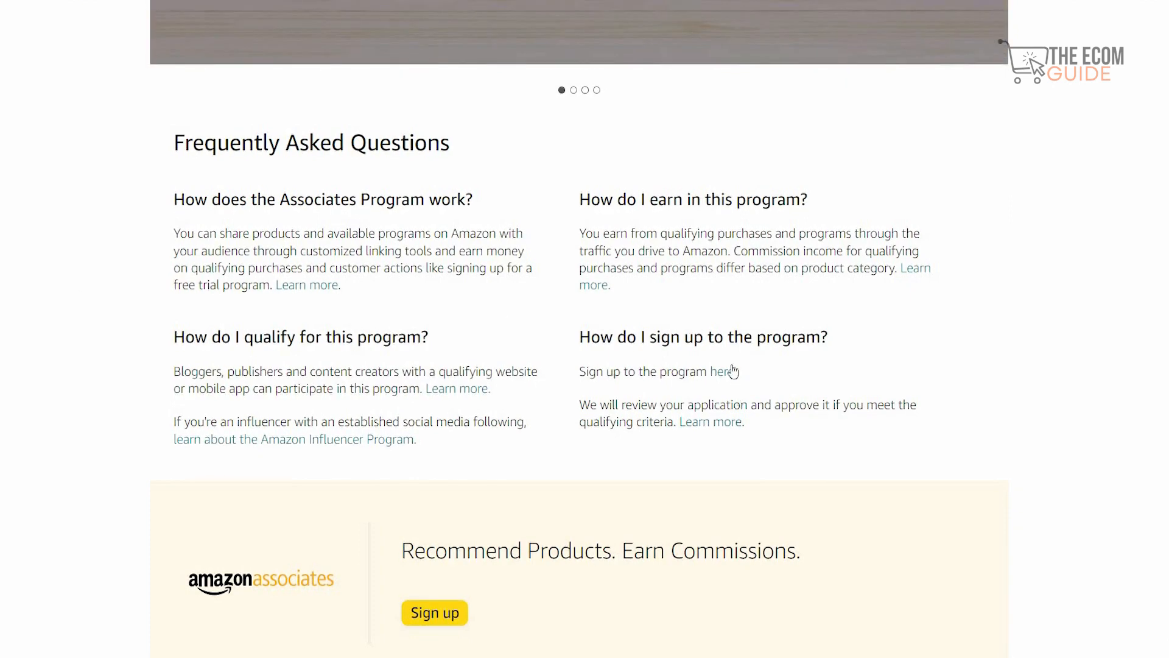
# Open the Learn more page about earning in the program and examine the fixed commission income rates by product category
pyautogui.rightClick(903, 274)
pyautogui.click(950, 281)
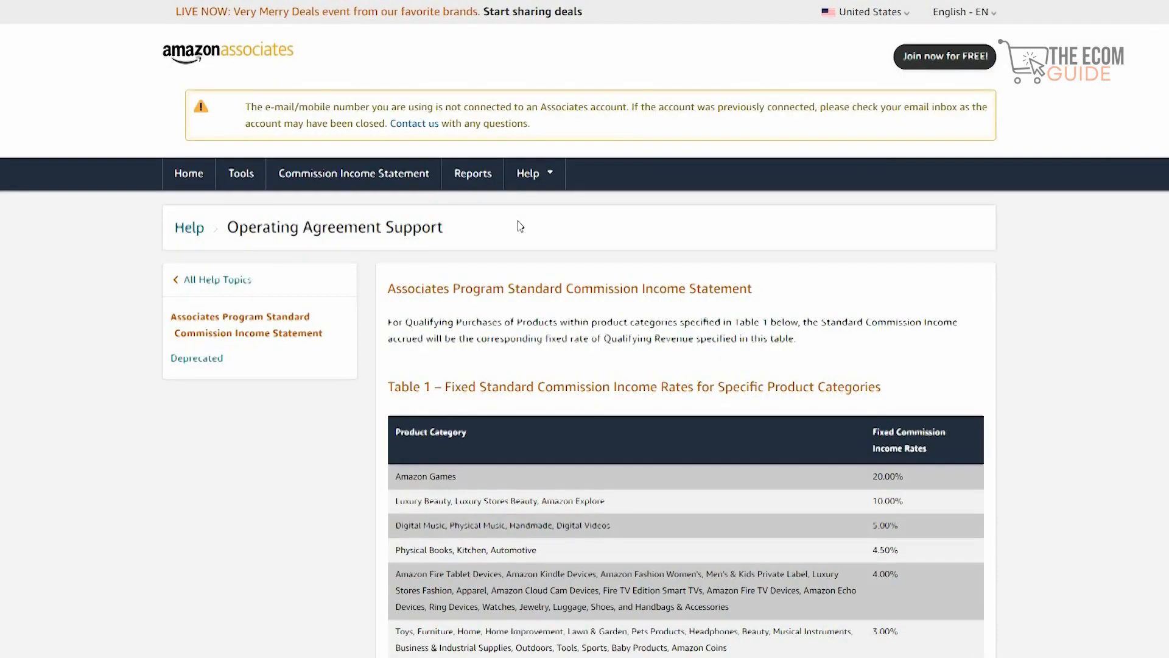
pyautogui.scroll(-3, 519, 226)
pyautogui.scroll(-1, 517, 223)
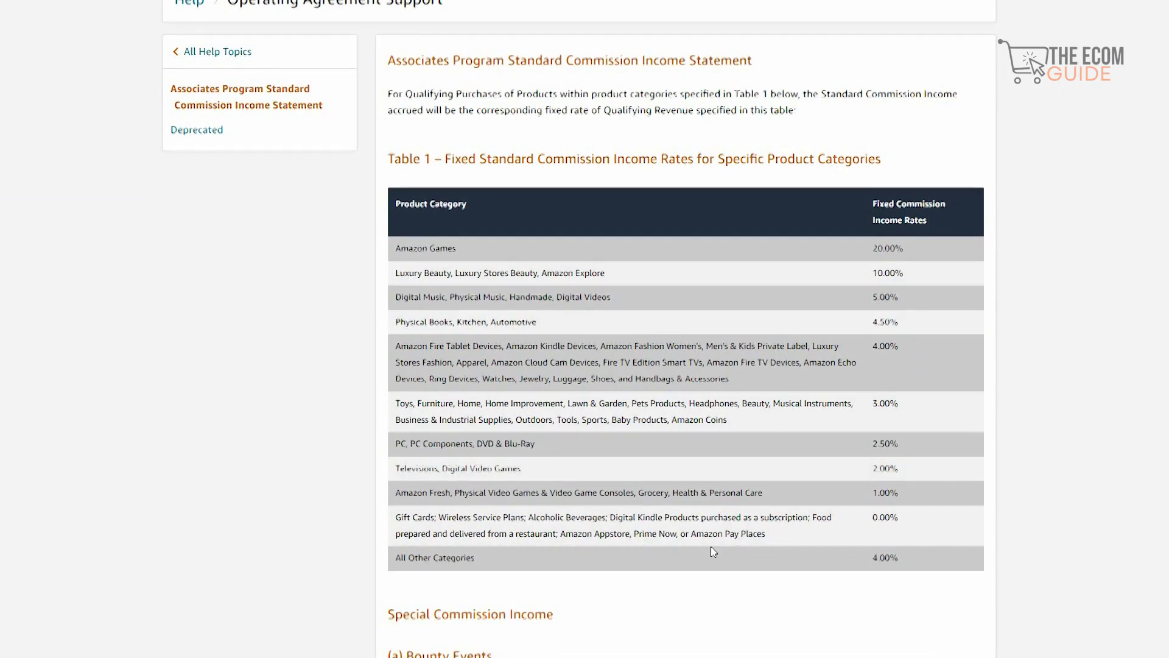
pyautogui.scroll(-5, 821, 548)
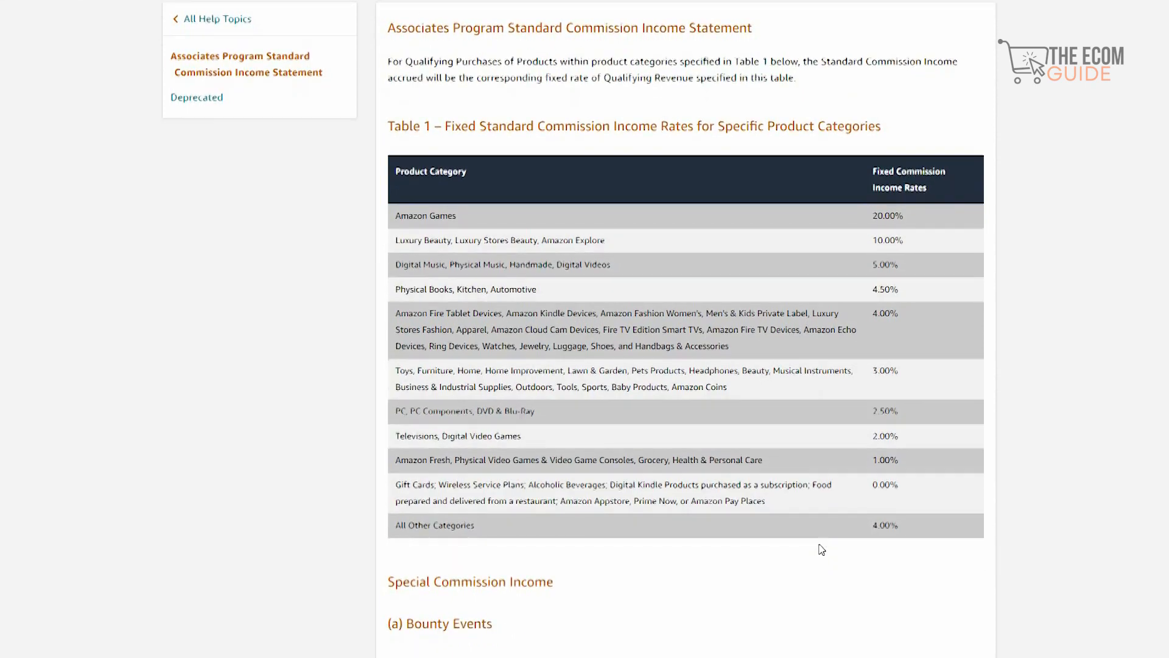
# Examine the Bounty Events section, covering the eligible programs, their bounty rates and the list of video channel sign-up pages
pyautogui.scroll(-3, 822, 548)
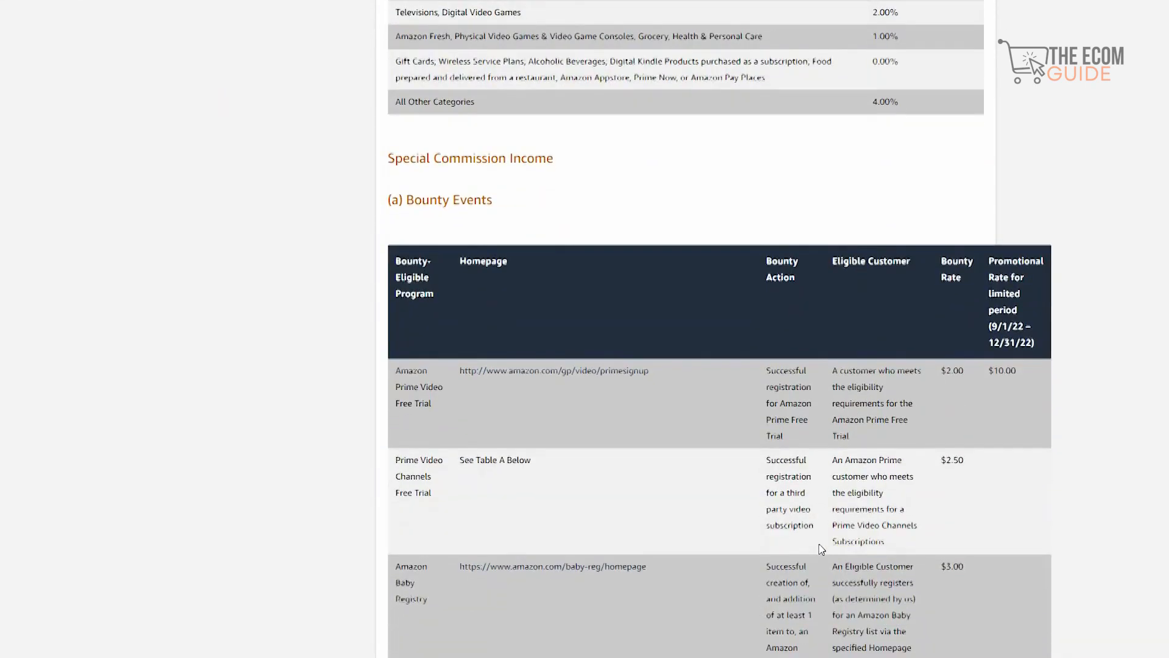
pyautogui.scroll(-2, 821, 548)
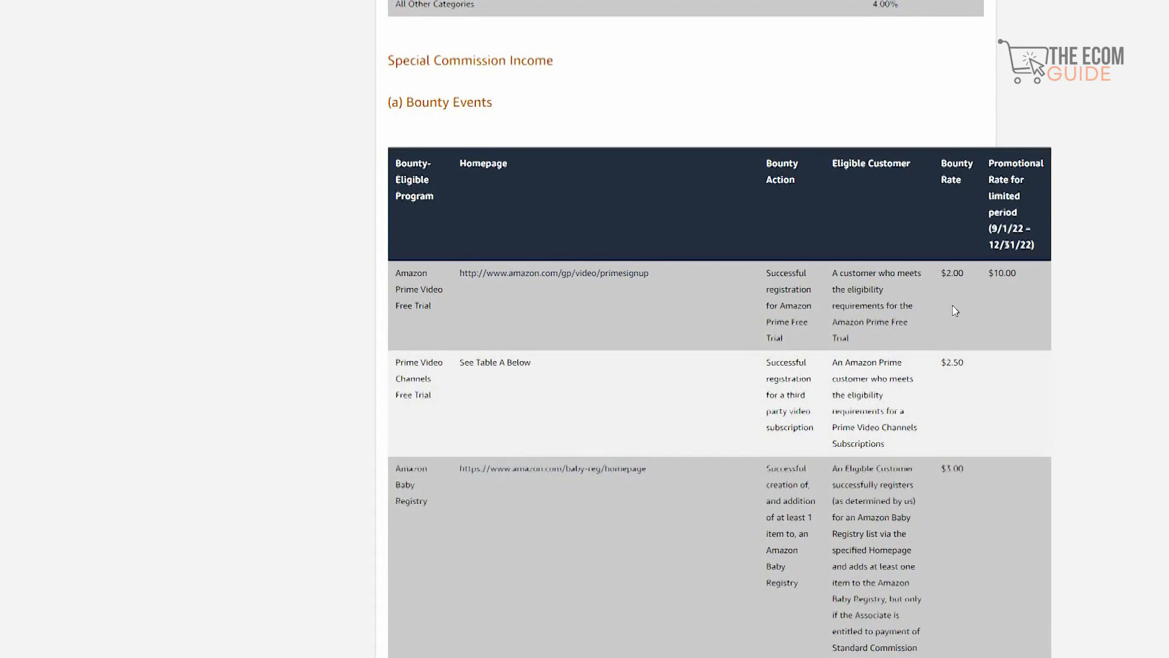
pyautogui.scroll(-2, 954, 310)
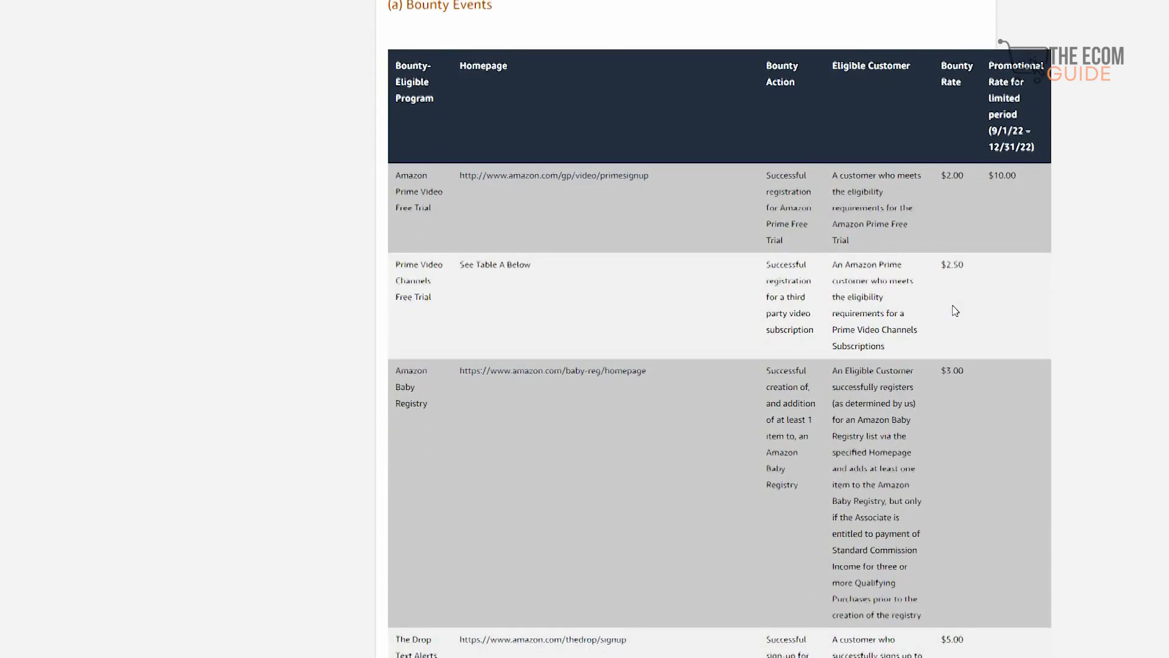
pyautogui.scroll(-1, 954, 310)
pyautogui.scroll(-6, 954, 311)
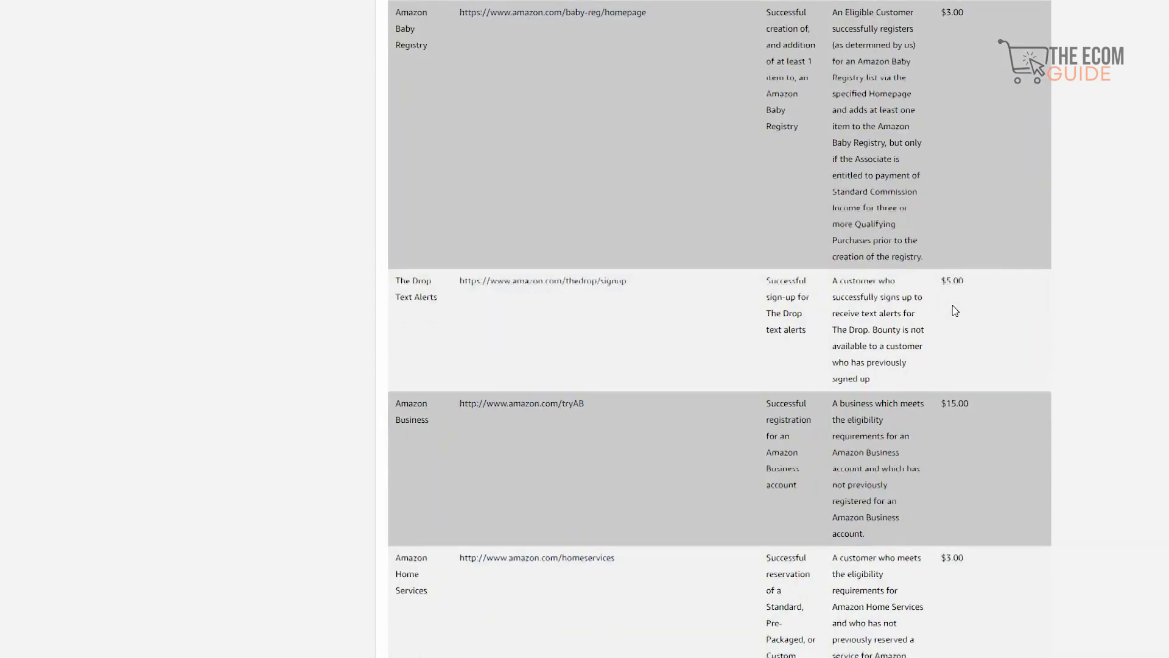
pyautogui.scroll(-20, 954, 311)
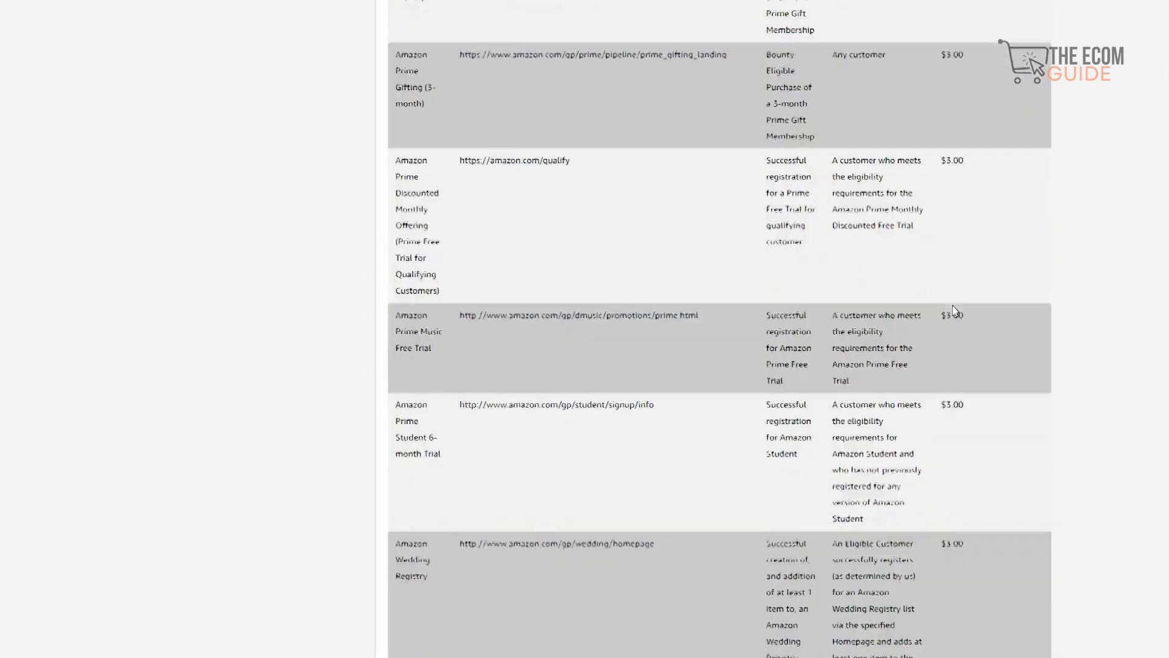
pyautogui.scroll(-20, 954, 311)
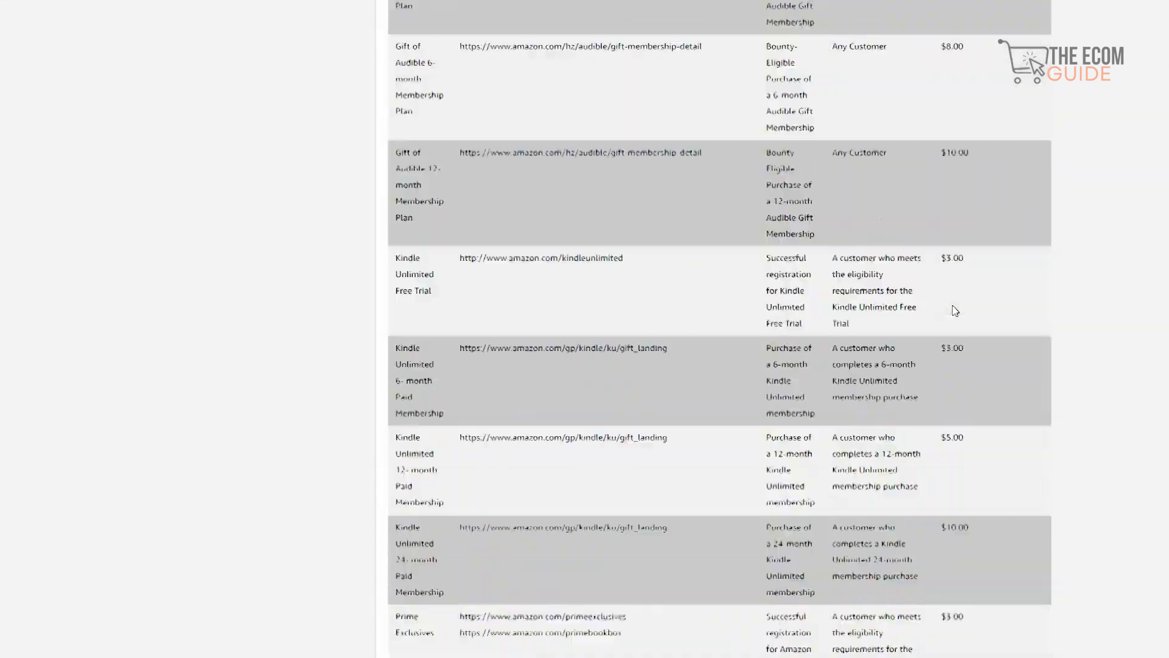
pyautogui.scroll(-20, 953, 307)
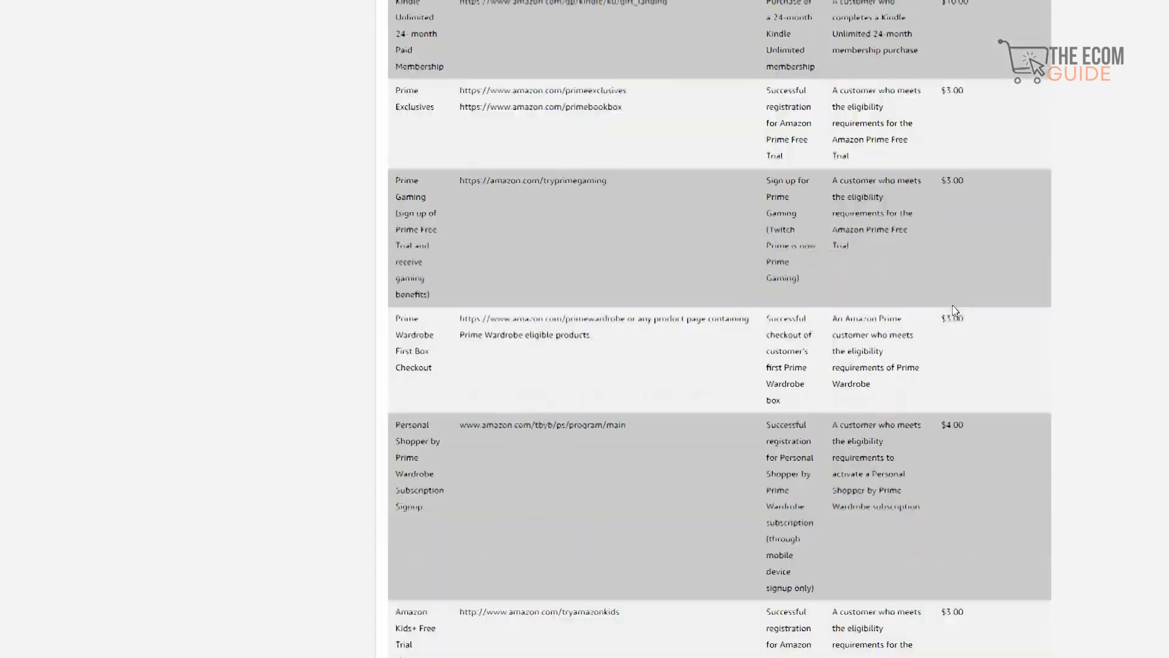
pyautogui.scroll(-20, 954, 310)
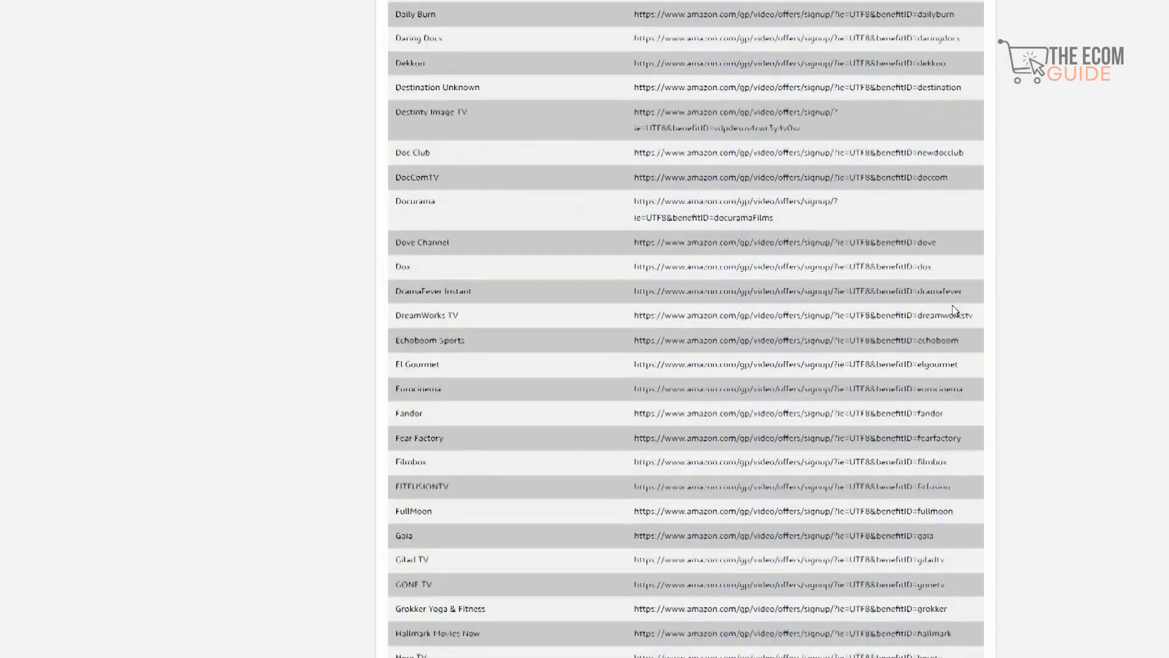
pyautogui.scroll(-12, 953, 307)
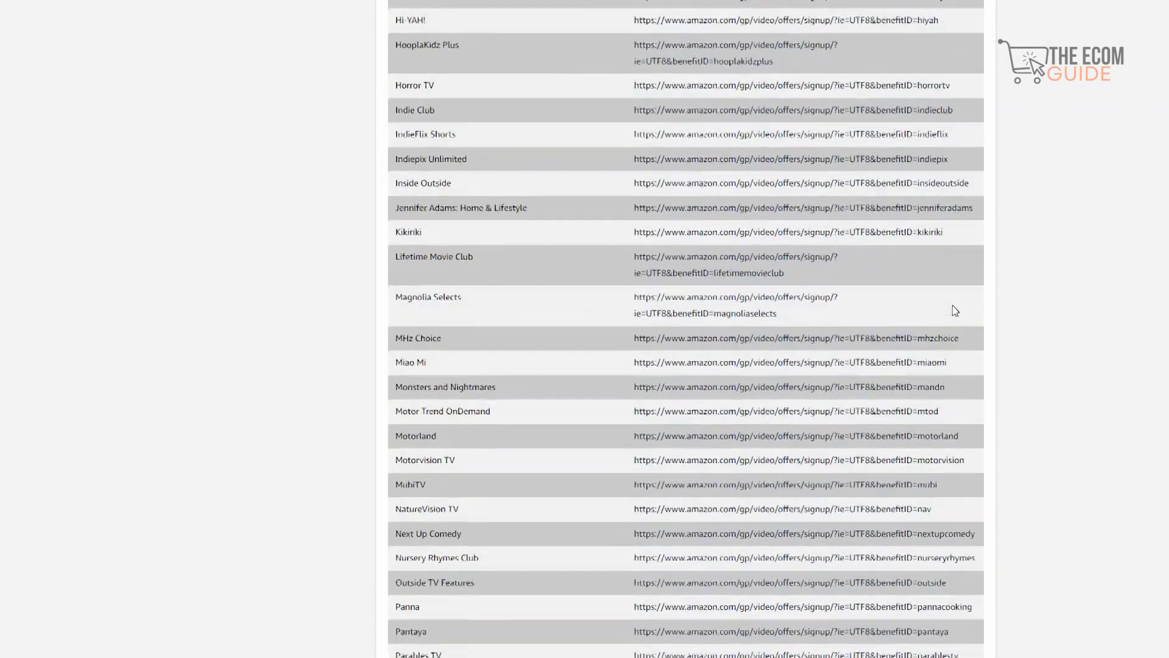
# Read the Trade-In Program rates and the Commission Income Limitations for fine art products and free book promotions
pyautogui.scroll(-20, 954, 311)
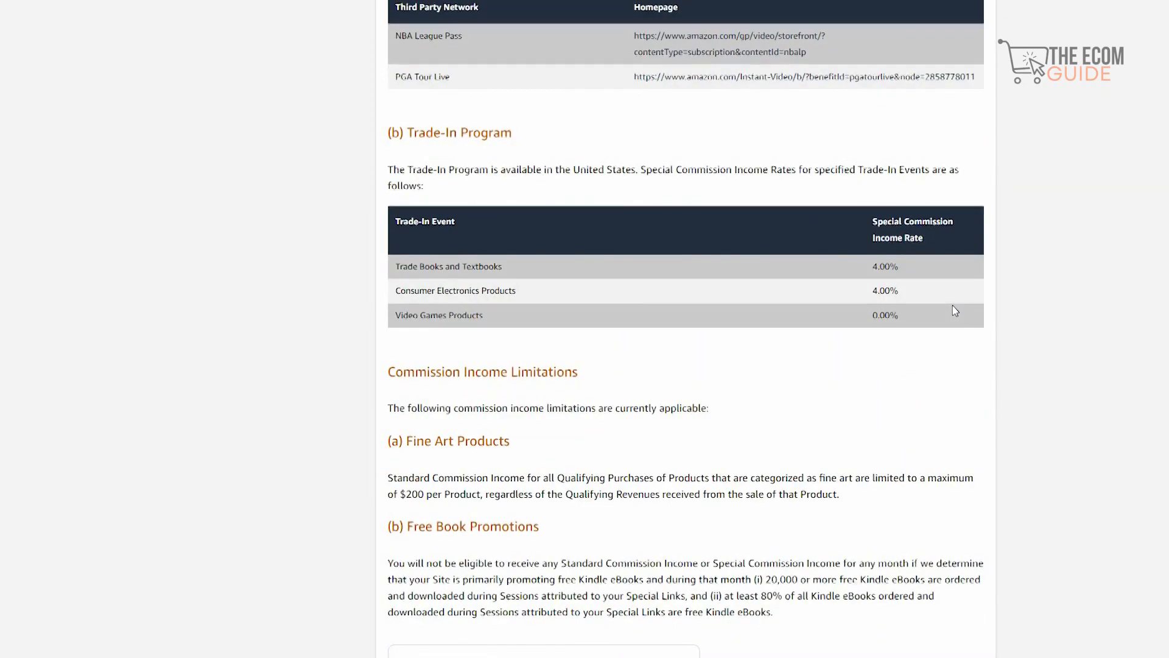
pyautogui.scroll(-1, 954, 311)
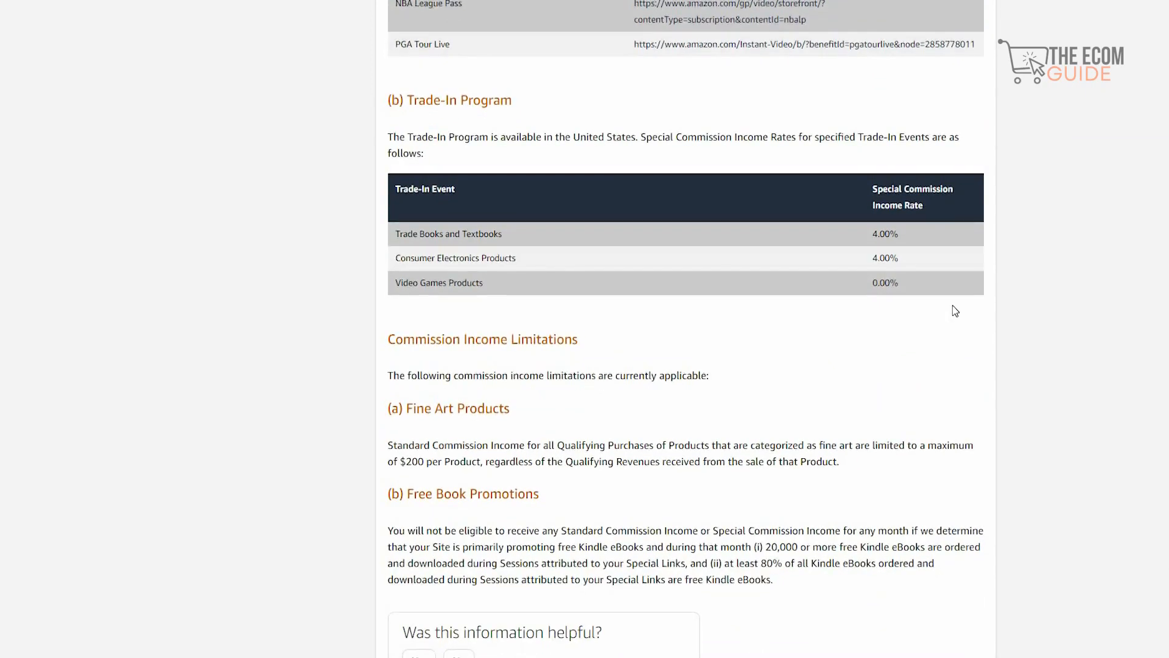
pyautogui.scroll(-2, 954, 310)
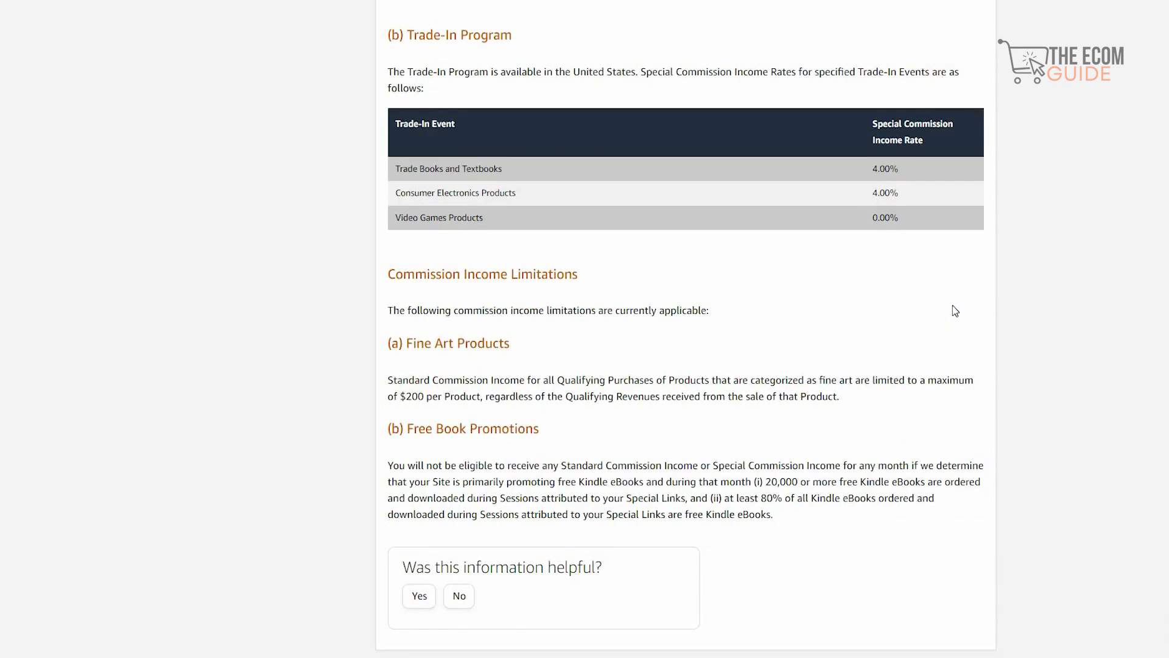
pyautogui.scroll(-1, 955, 310)
pyautogui.scroll(-6, 954, 311)
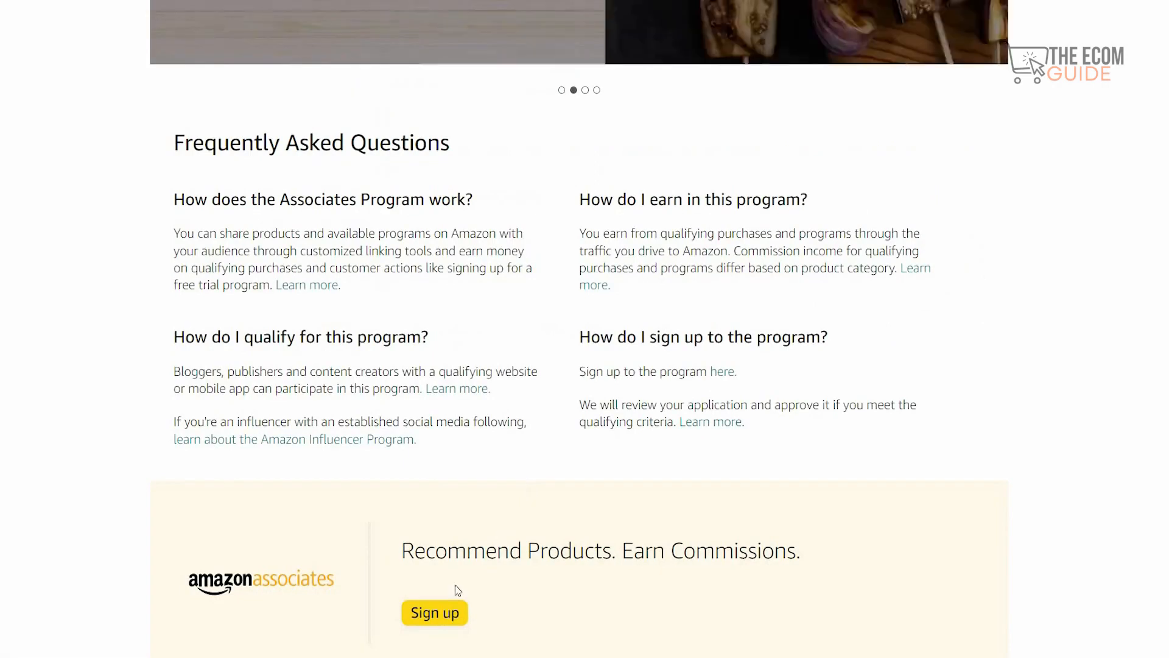
# Open the Amazon Associates sign-up form from the program page and read the instructions for its account information
pyautogui.click(451, 612)
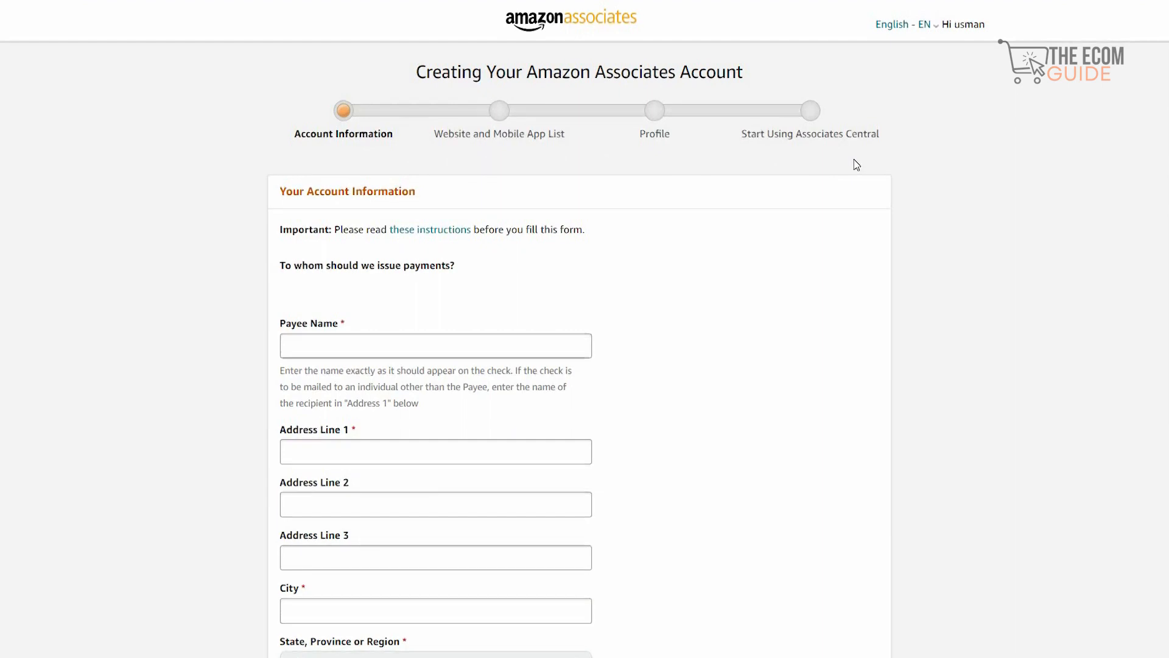
pyautogui.scroll(-2, 855, 164)
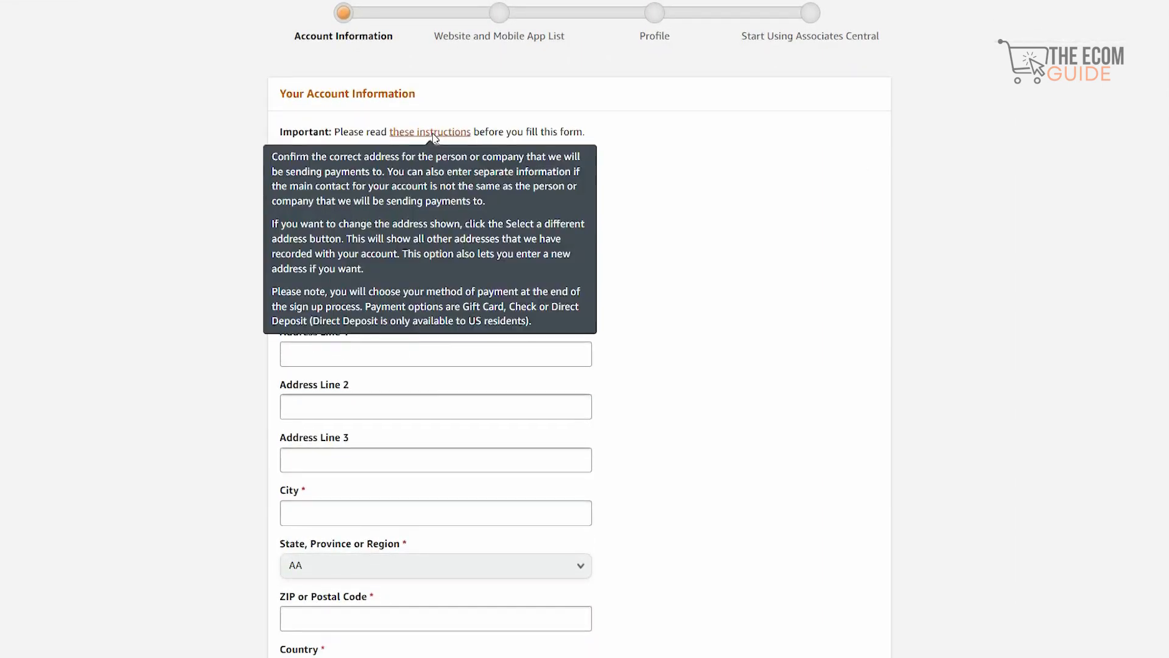
pyautogui.rightClick(449, 134)
pyautogui.click(496, 147)
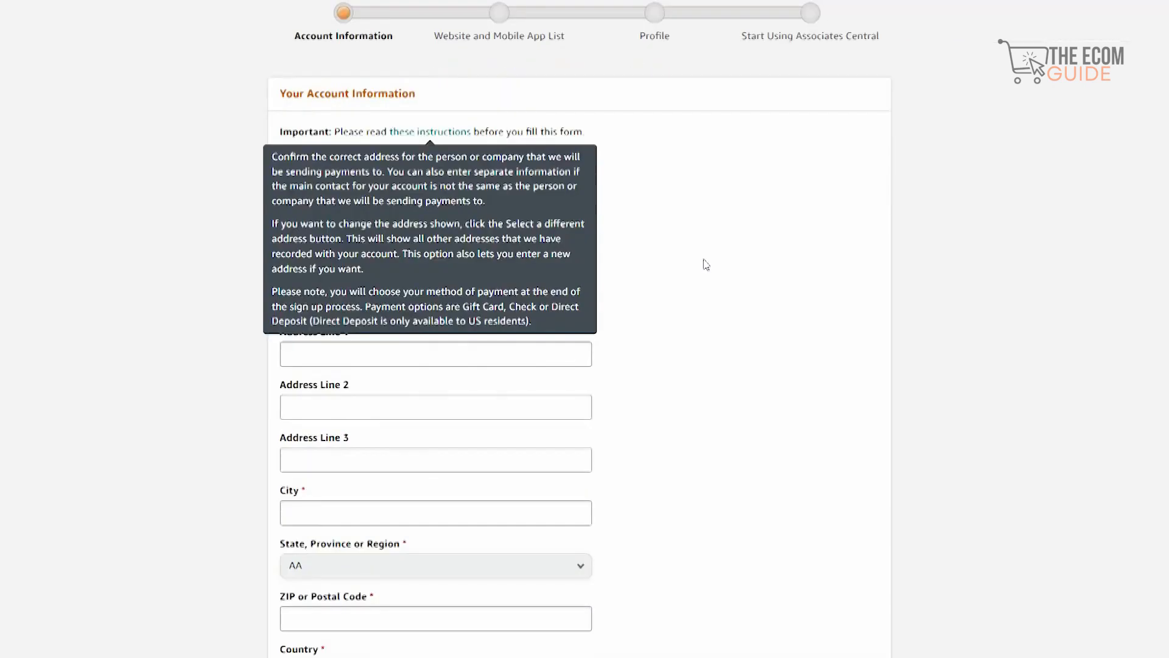
pyautogui.click(705, 265)
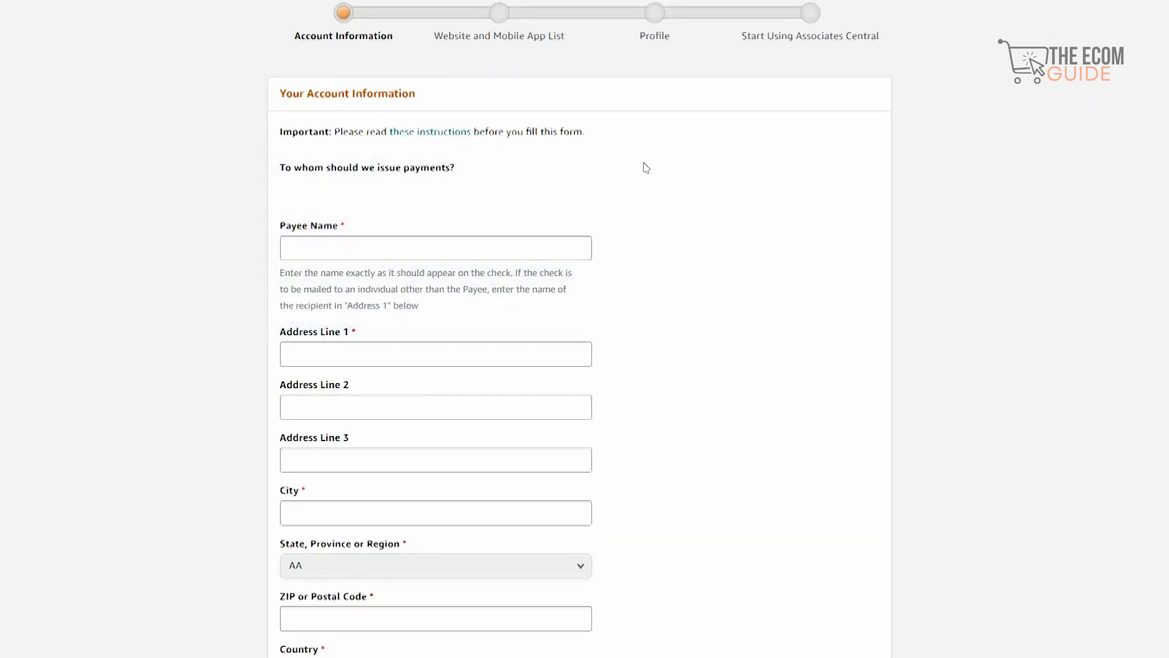
# Review the payee name, address, country and phone number fields of the account information form
pyautogui.scroll(-2, 646, 167)
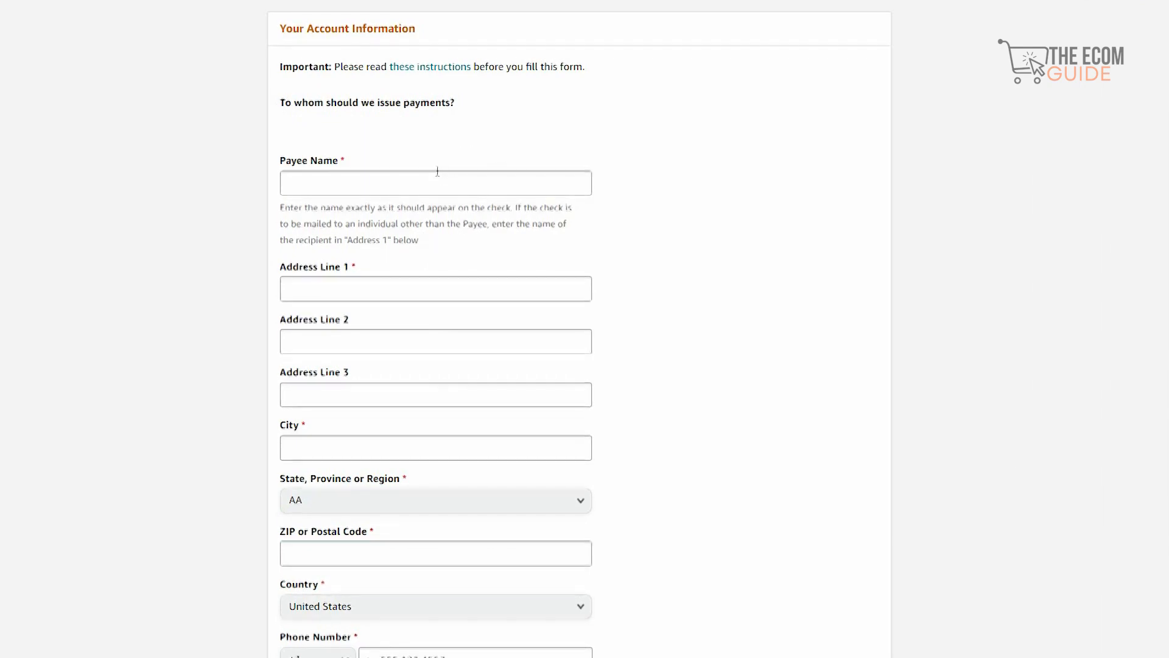
pyautogui.scroll(-2, 418, 179)
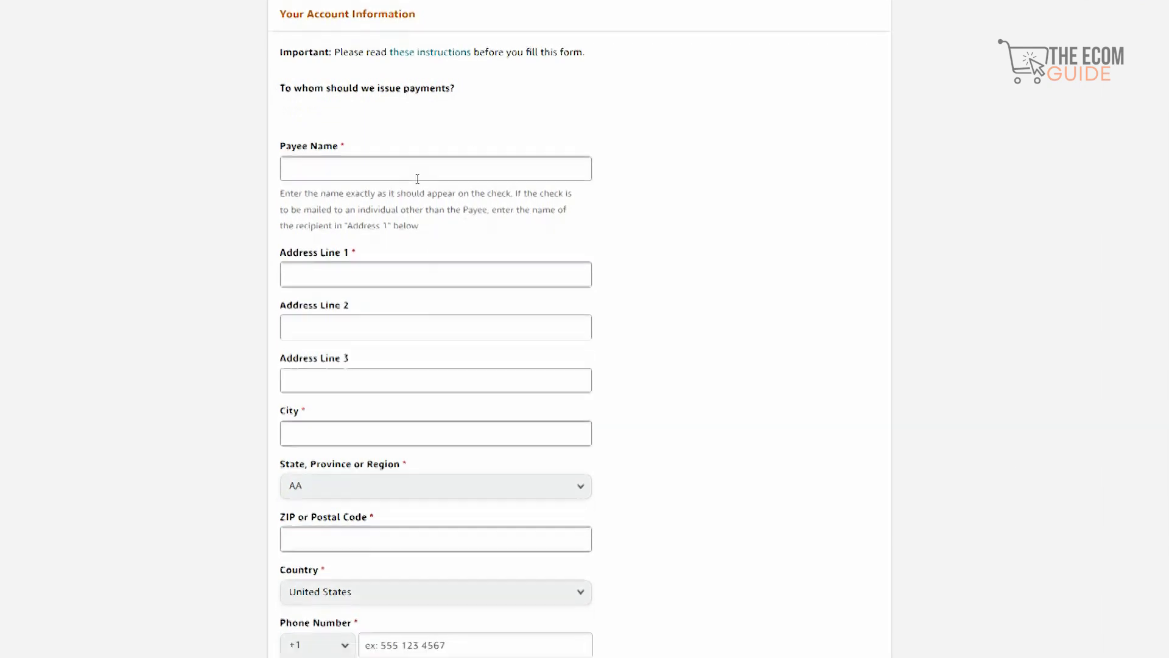
pyautogui.scroll(-3, 418, 179)
pyautogui.scroll(-1, 417, 178)
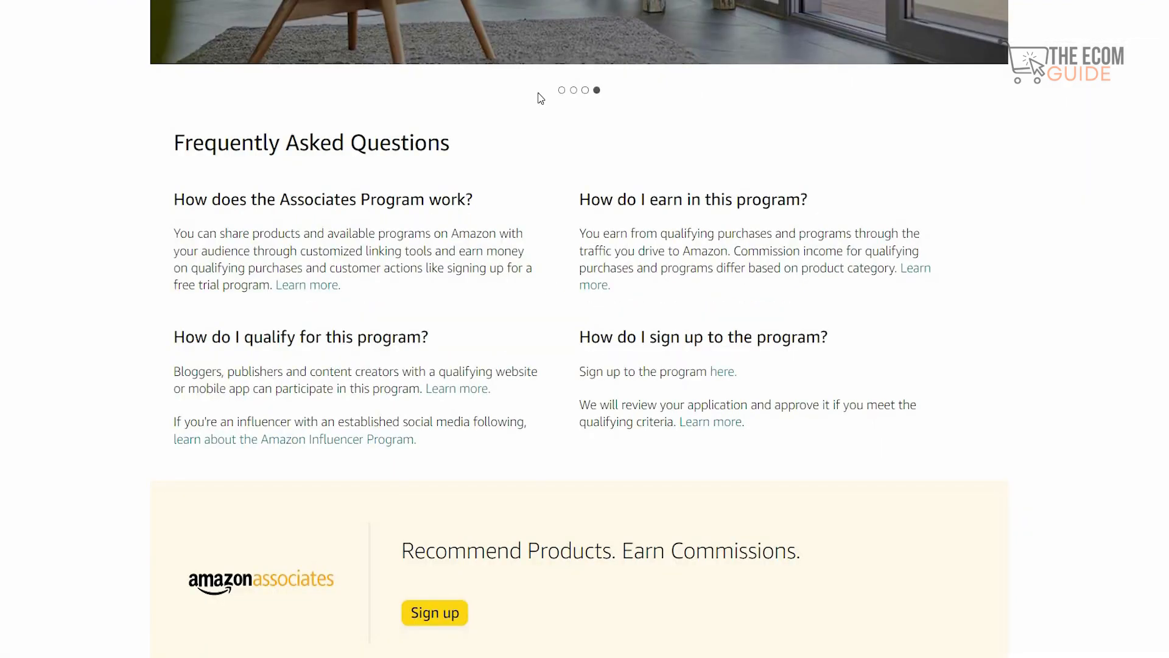
# Go back to the Amazon Associates page and look over its program introduction from the Frequently Asked Questions upward
pyautogui.scroll(-2, 540, 98)
pyautogui.scroll(10, 539, 98)
pyautogui.scroll(7, 539, 97)
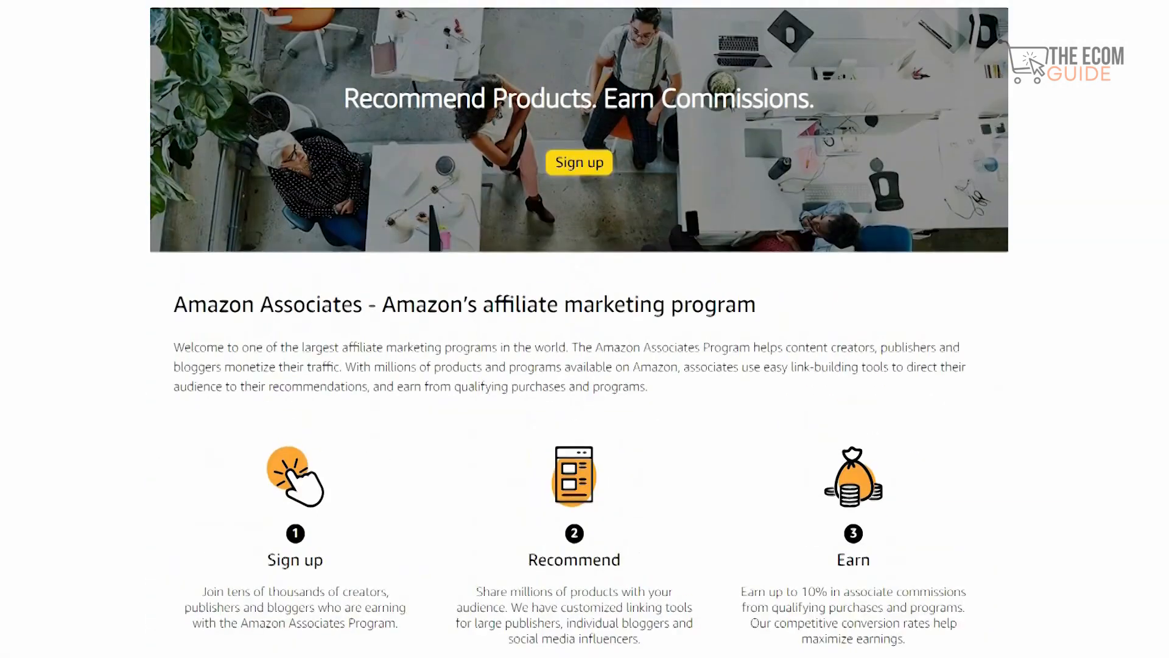
pyautogui.scroll(2, 539, 97)
pyautogui.scroll(1, 538, 98)
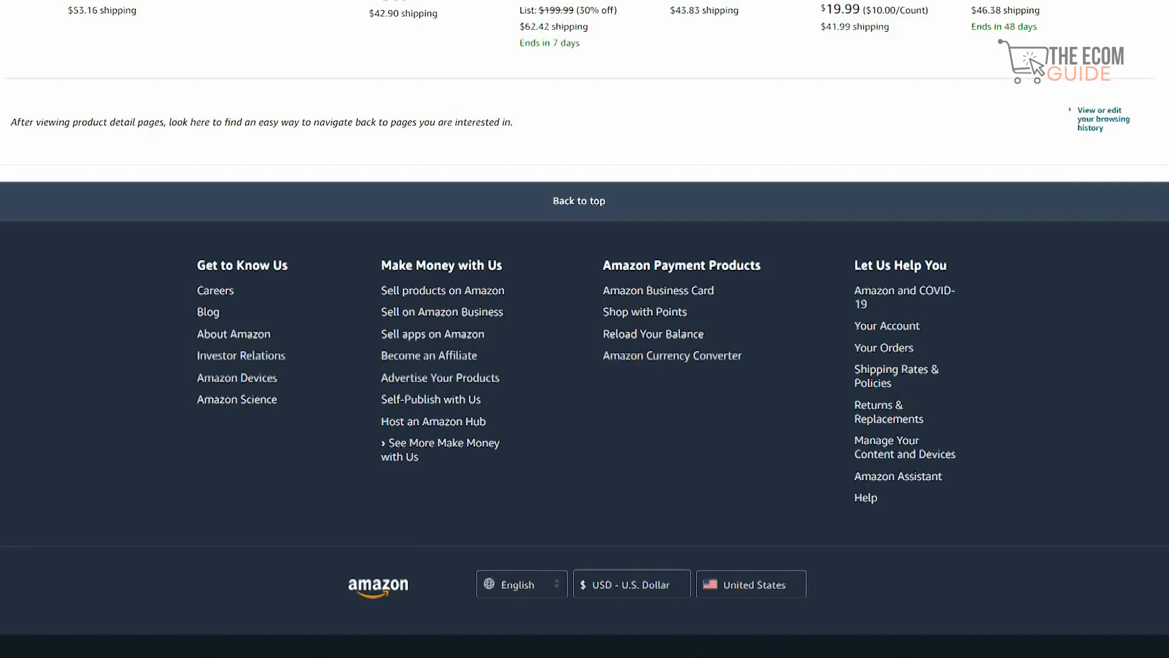
# Return to the Amazon store homepage and search all departments for "phone cases"
pyautogui.scroll(15, 584, 328)
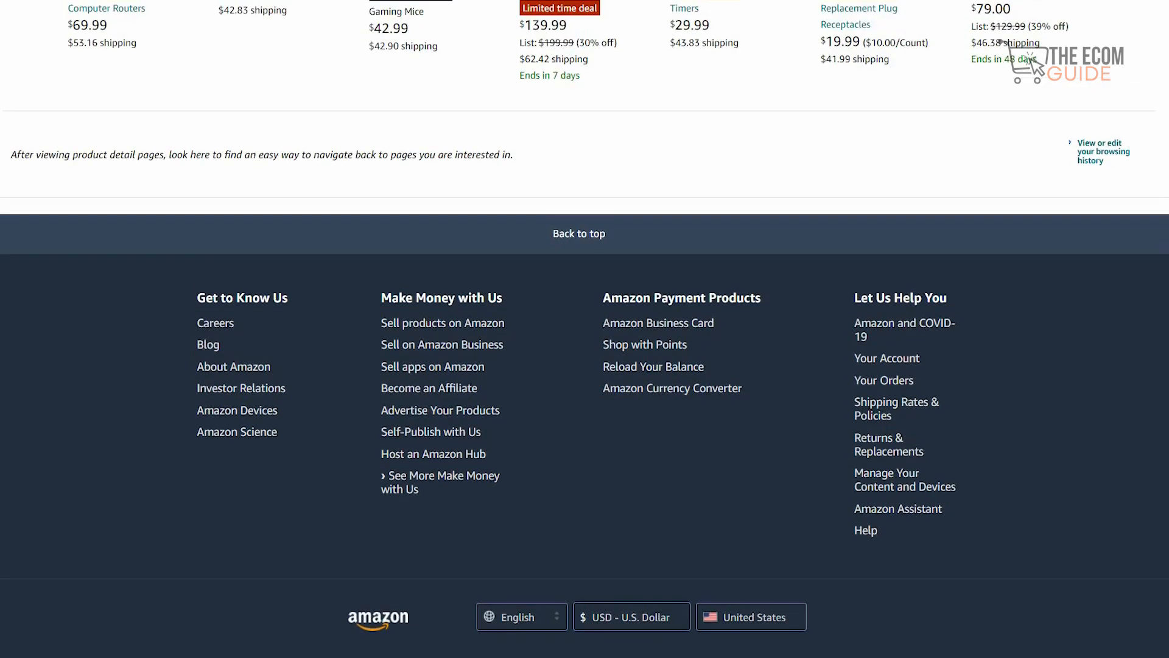
pyautogui.scroll(10, 585, 328)
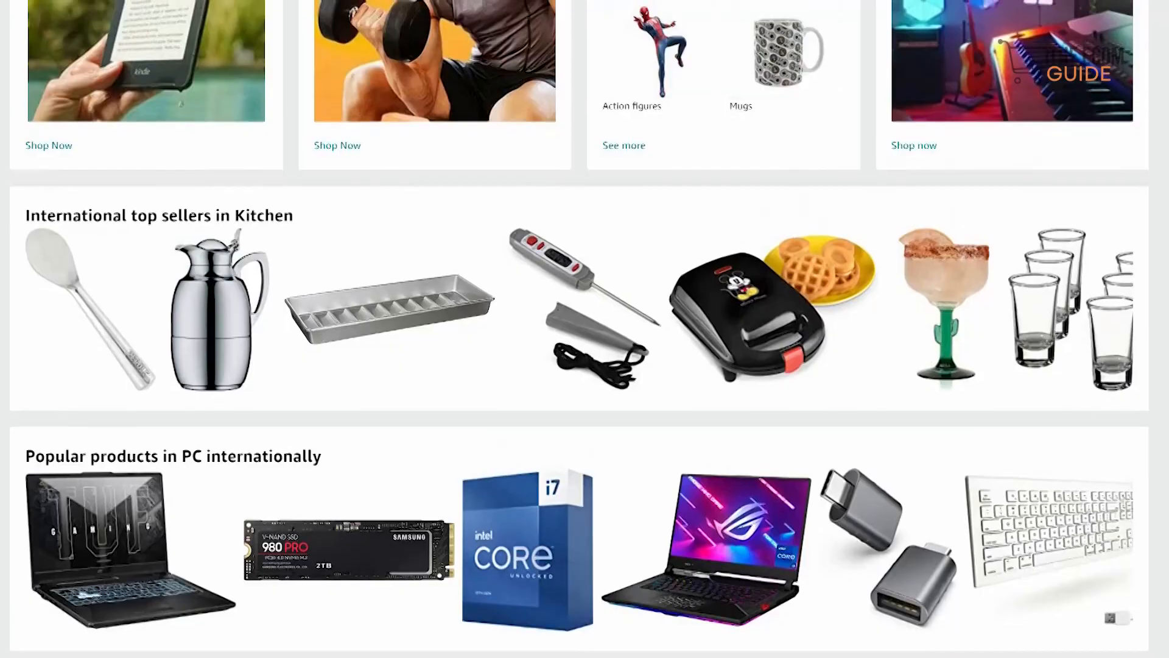
pyautogui.scroll(12, 585, 329)
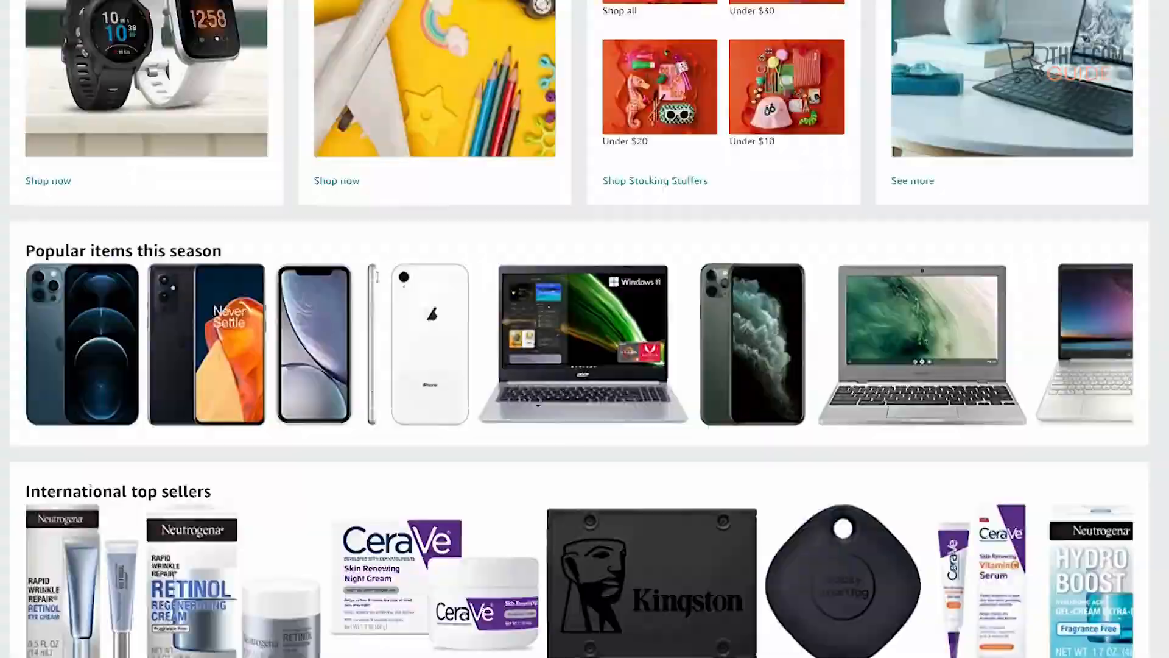
pyautogui.scroll(6, 584, 329)
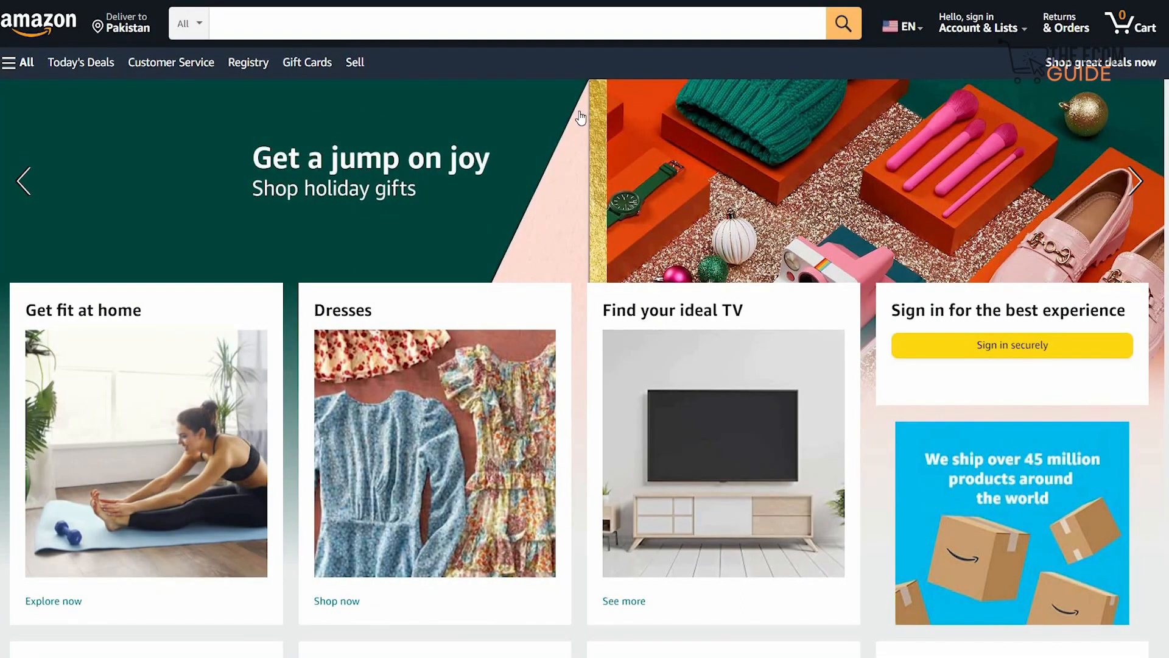
pyautogui.click(529, 26)
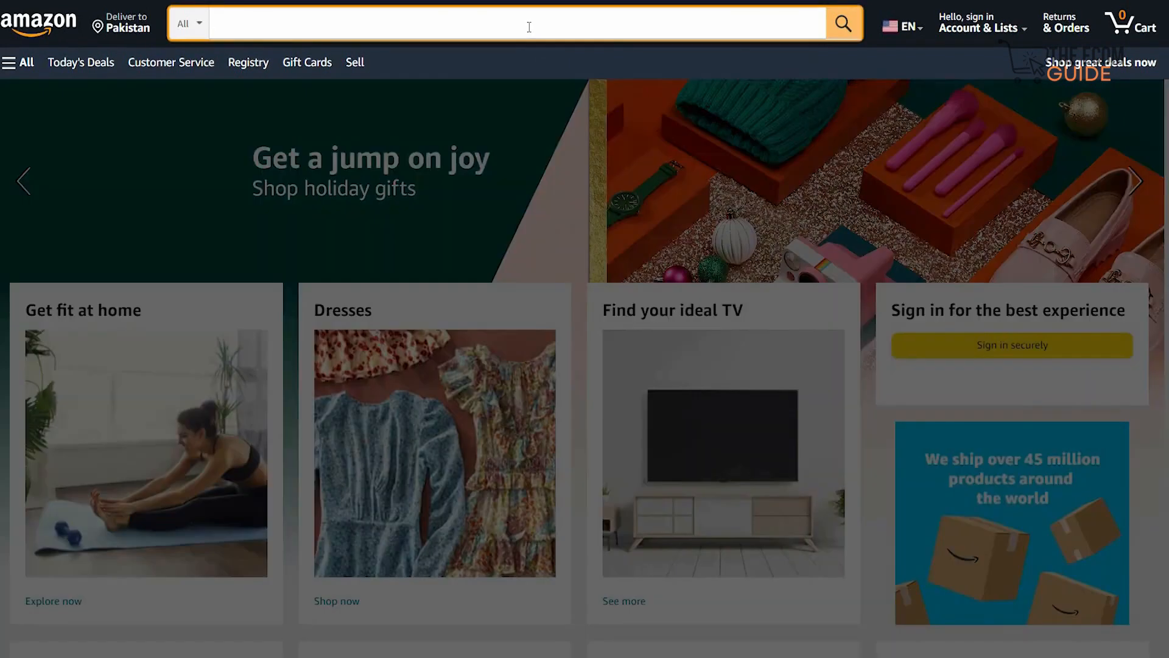
pyautogui.write('phone cases')
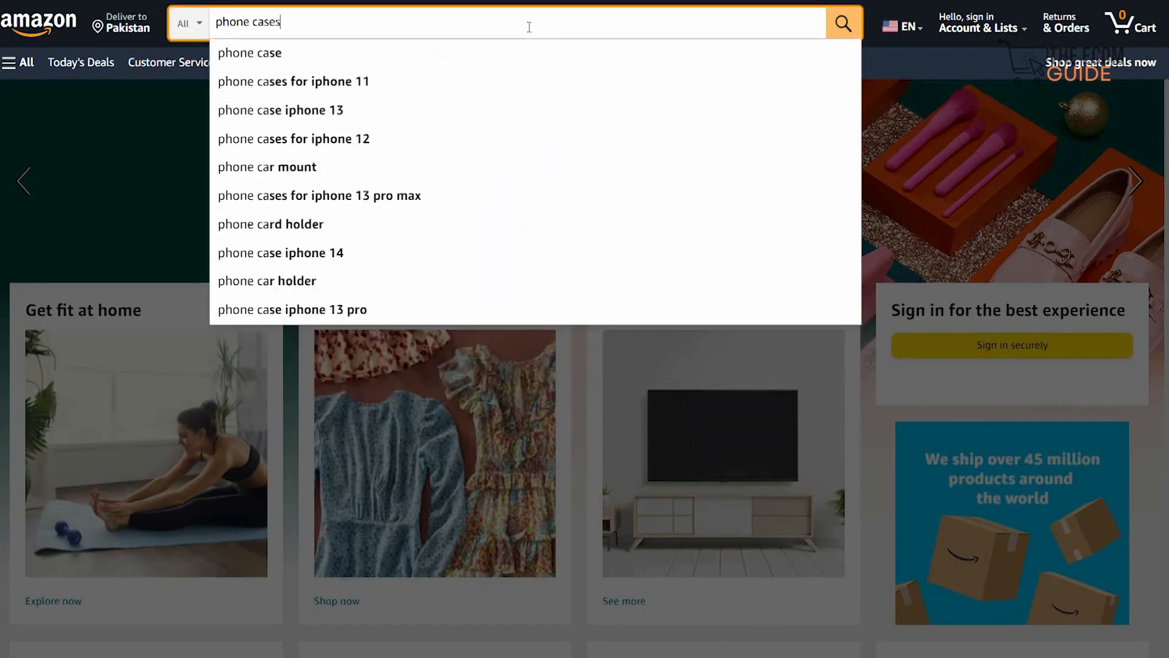
pyautogui.press('Return')
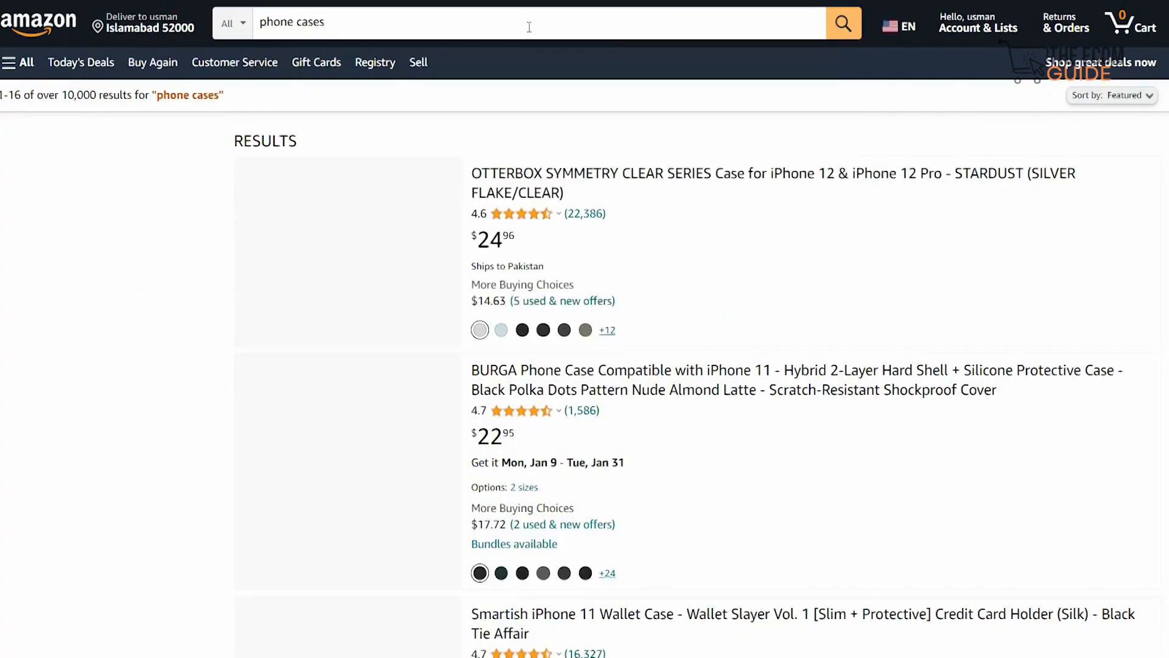